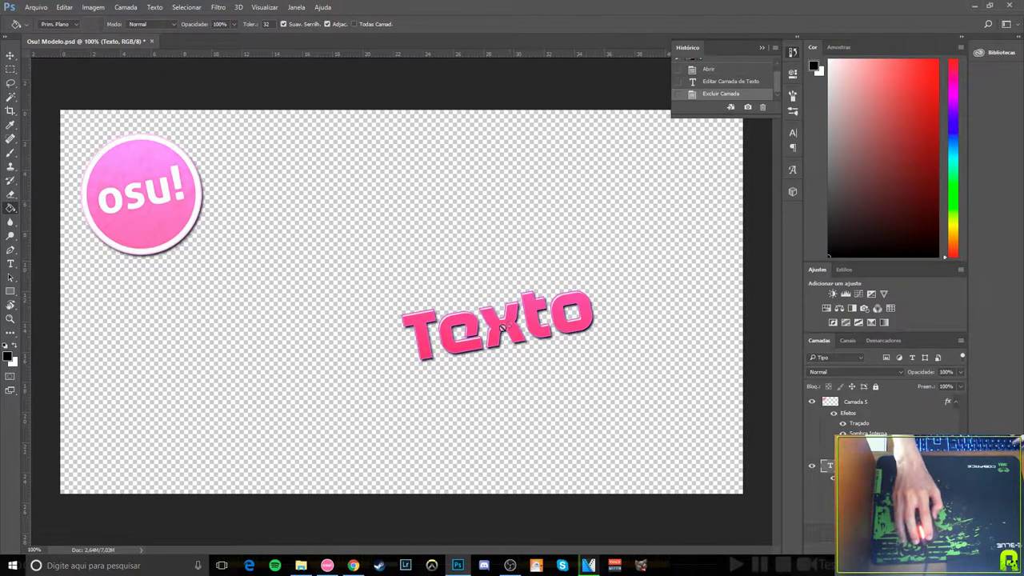
# - Select the Move tool, then briefly open and close the text layer's style settings
pyautogui.click(10, 55)
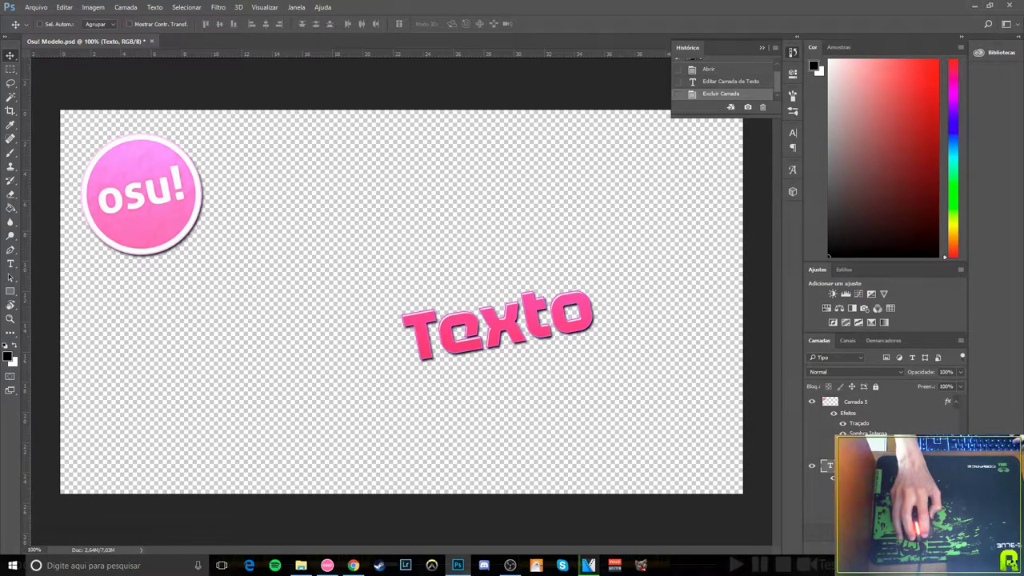
pyautogui.doubleClick(880, 466)
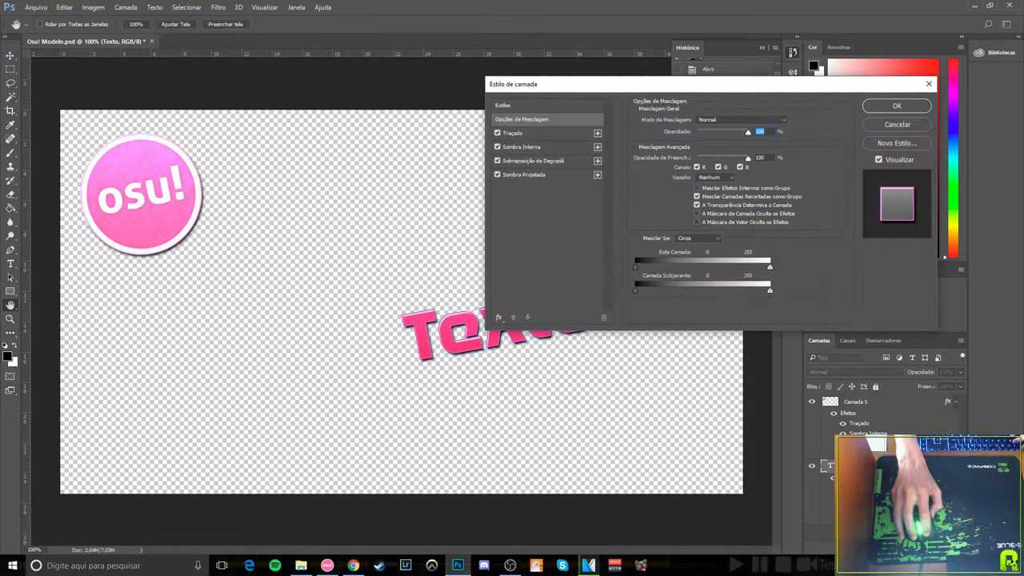
pyautogui.click(897, 124)
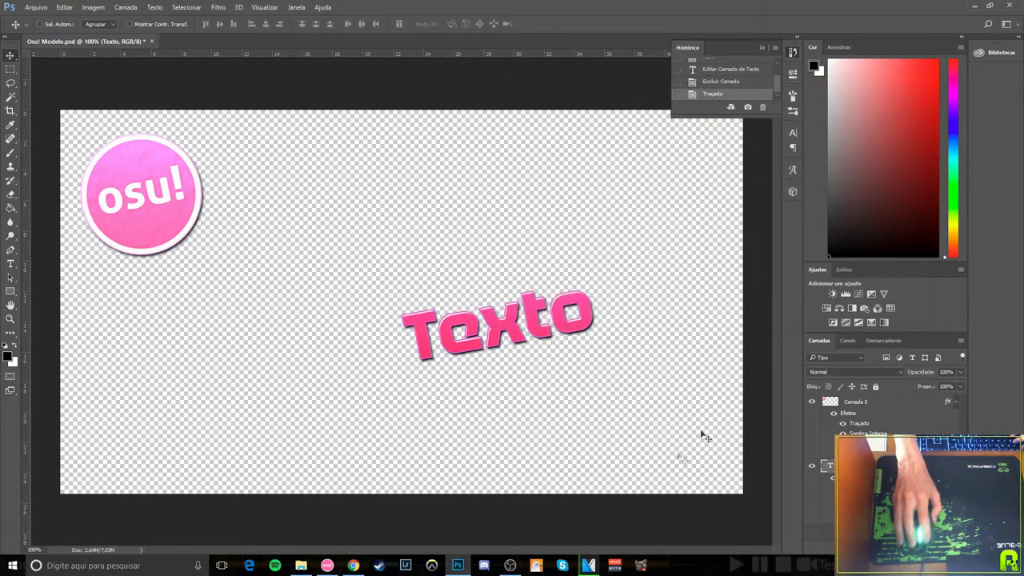
# - Copy the beatmap title 'Razihel & Virtual Riot - One For All, All For One' from the osu! page
pyautogui.click(352, 565)
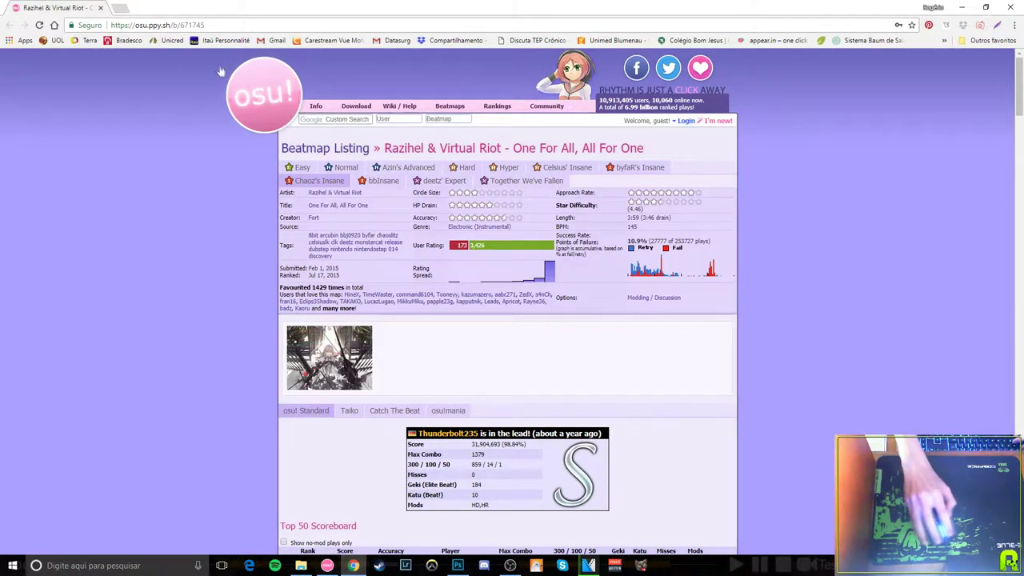
pyautogui.click(188, 25)
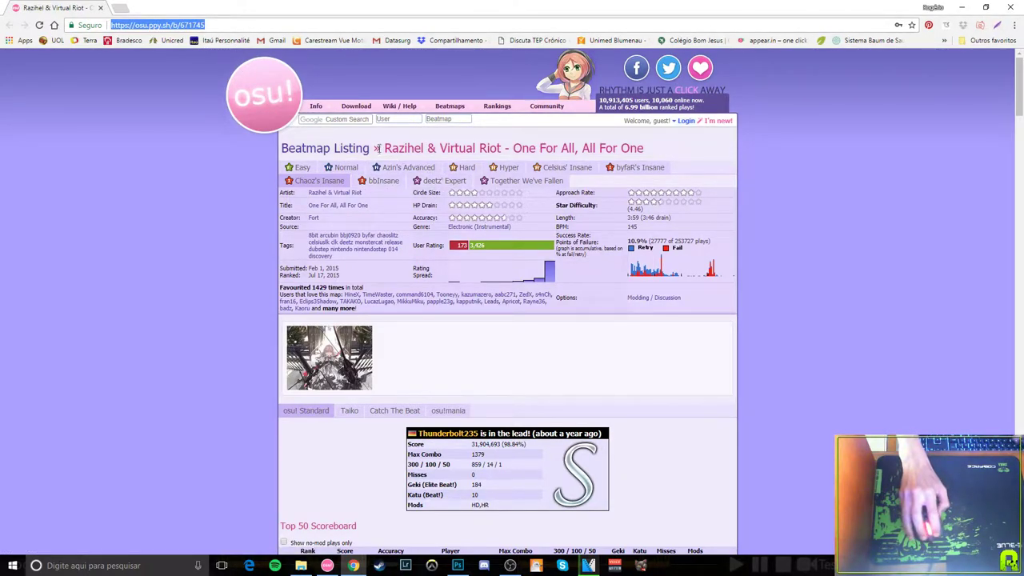
pyautogui.moveTo(382, 148); pyautogui.dragTo(665, 149)
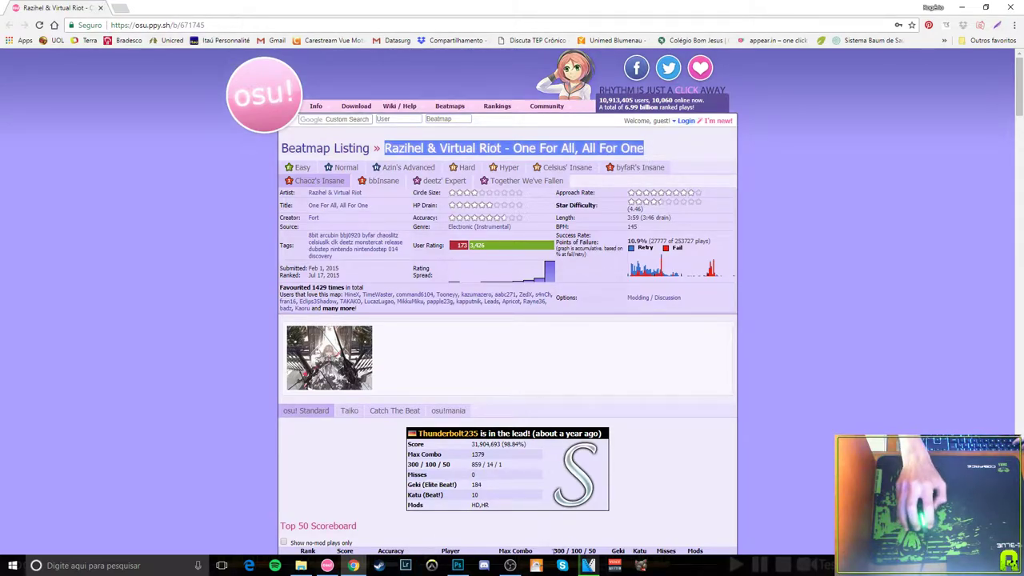
pyautogui.click(458, 566)
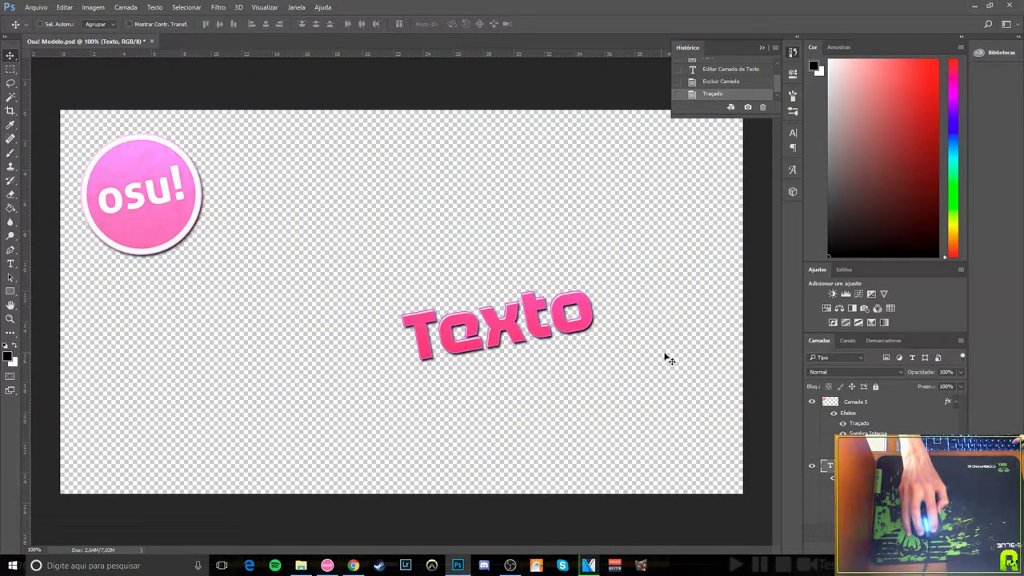
# - Paste the copied beatmap title over the 'Texto' placeholder and move it up and left
pyautogui.doubleClick(828, 466)
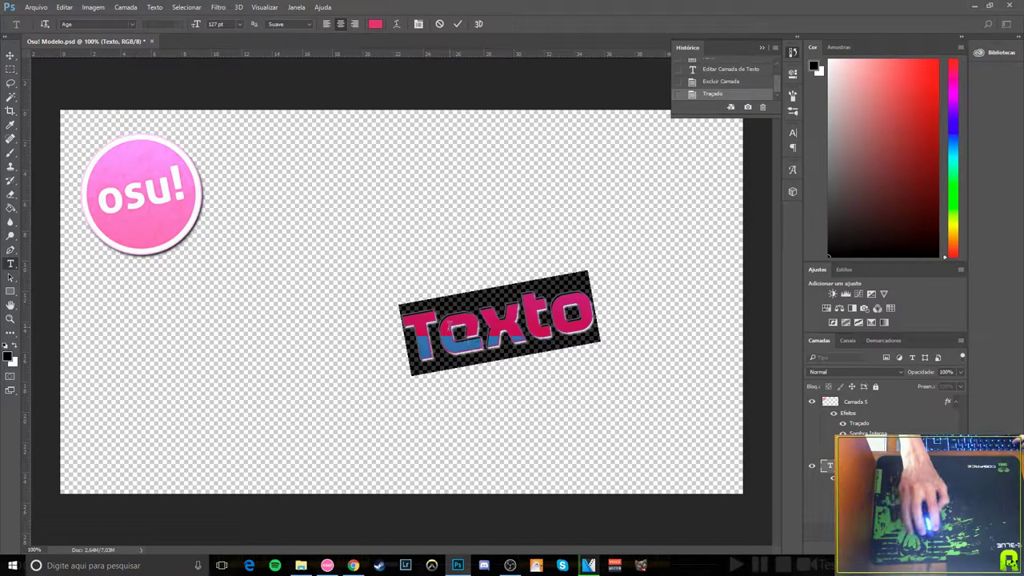
pyautogui.hotkey('ctrl', 'v')
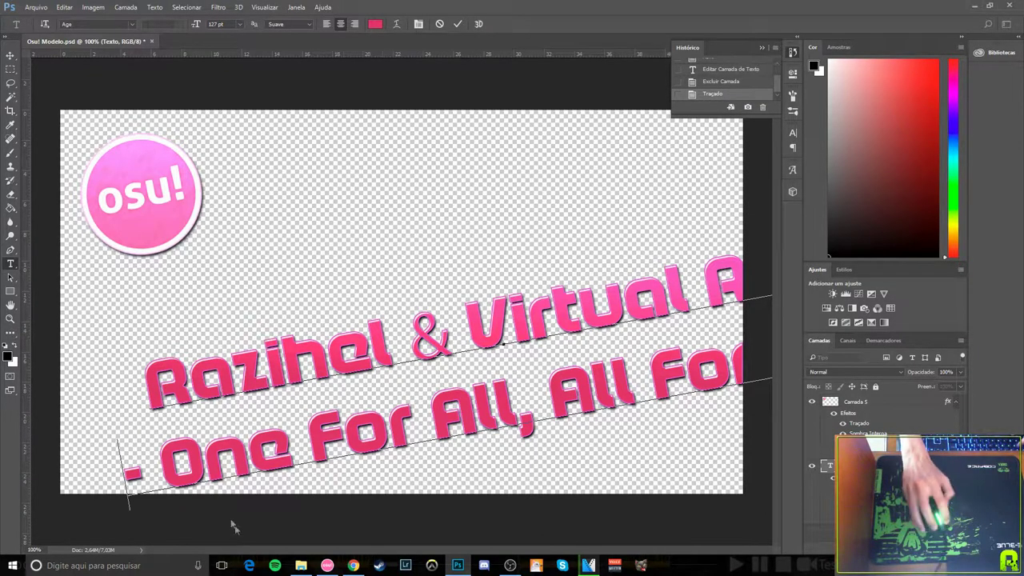
pyautogui.click(10, 54)
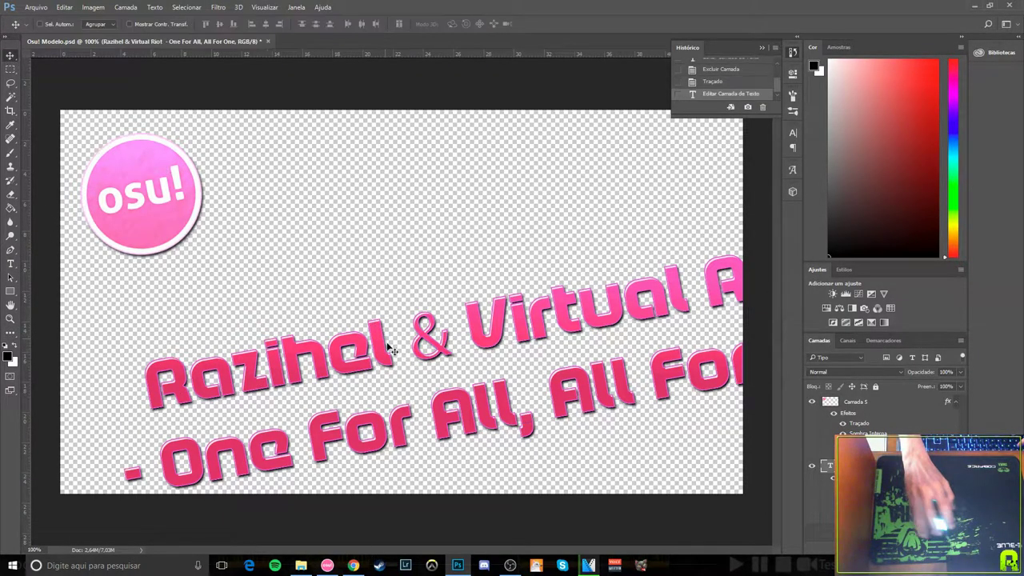
pyautogui.moveTo(391, 350); pyautogui.dragTo(319, 292)
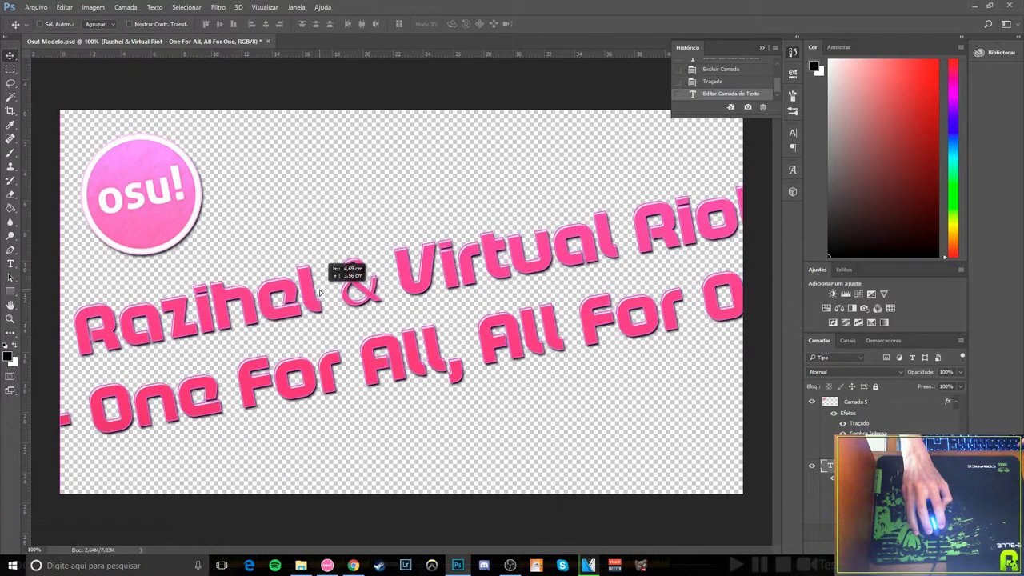
pyautogui.moveTo(319, 292); pyautogui.dragTo(334, 296)
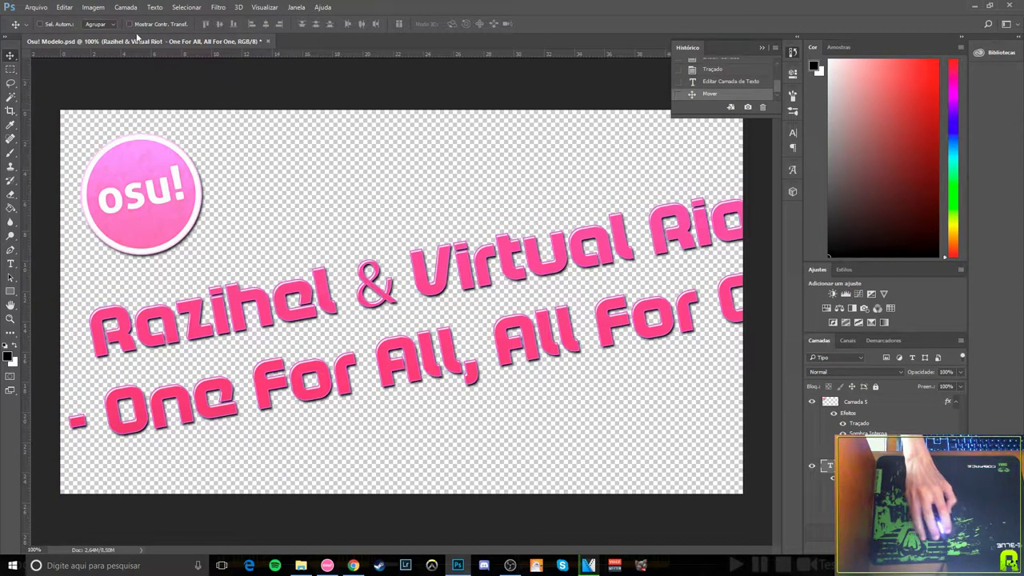
# - Shrink the title font from 127 pt to about 94 pt
pyautogui.doubleClick(829, 465)
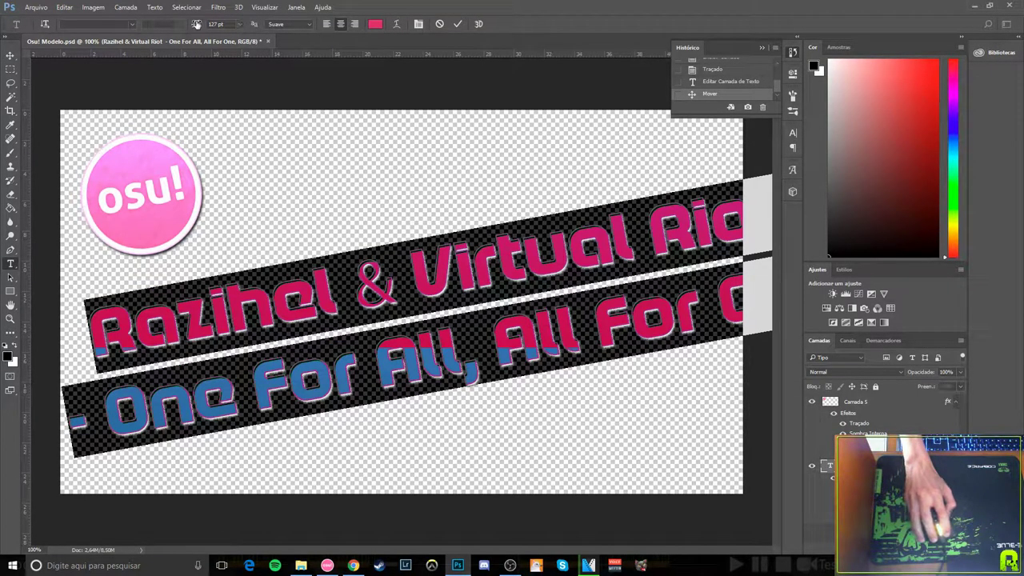
pyautogui.click(830, 468)
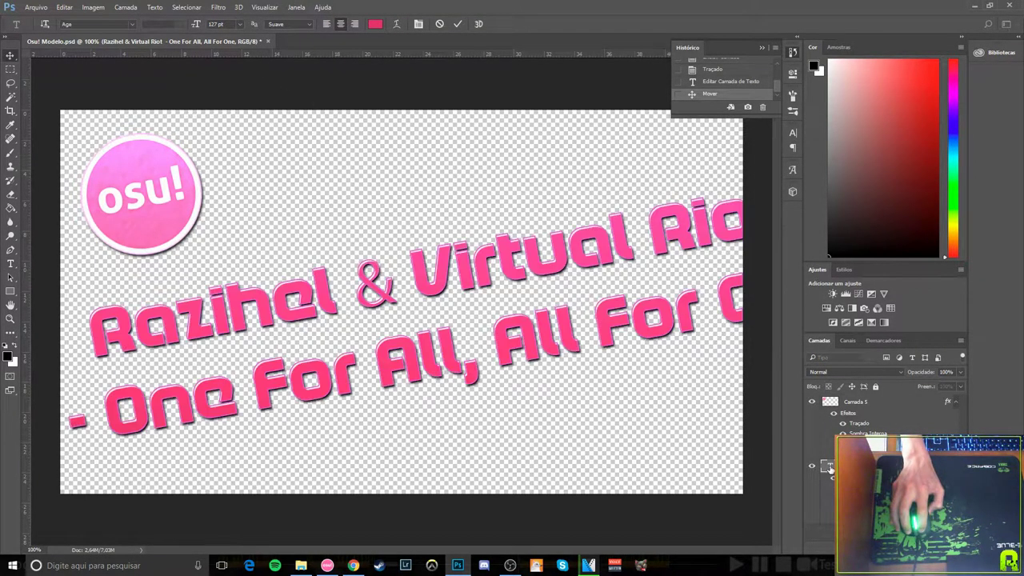
pyautogui.doubleClick(829, 468)
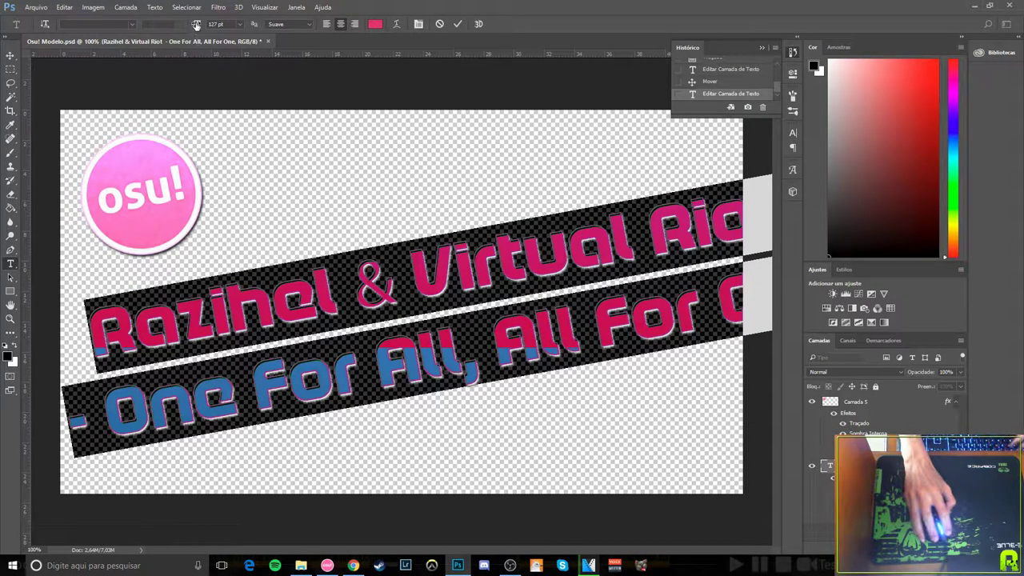
pyautogui.moveTo(196, 25); pyautogui.dragTo(178, 30)
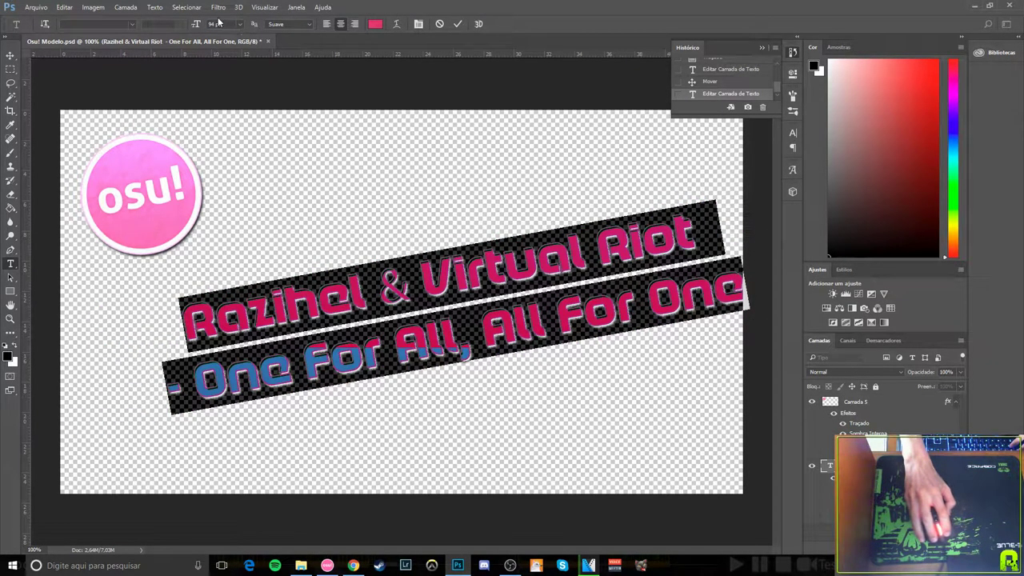
pyautogui.moveTo(200, 25); pyautogui.dragTo(197, 25)
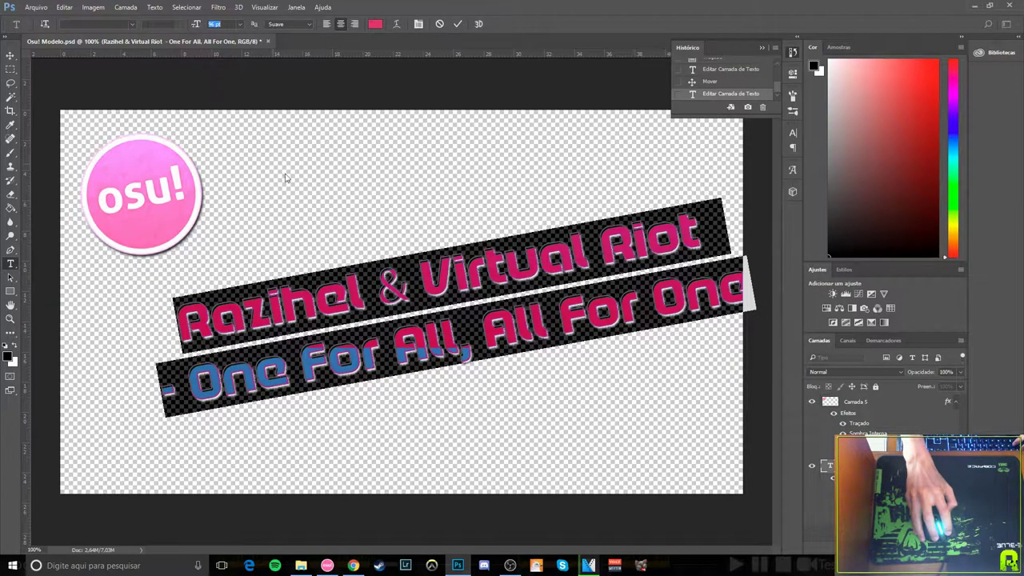
# - Delete the 'Razihel & Virtual Riot' line and leading dash, leaving 'One For All, All For One', and shift it left
pyautogui.click(597, 272)
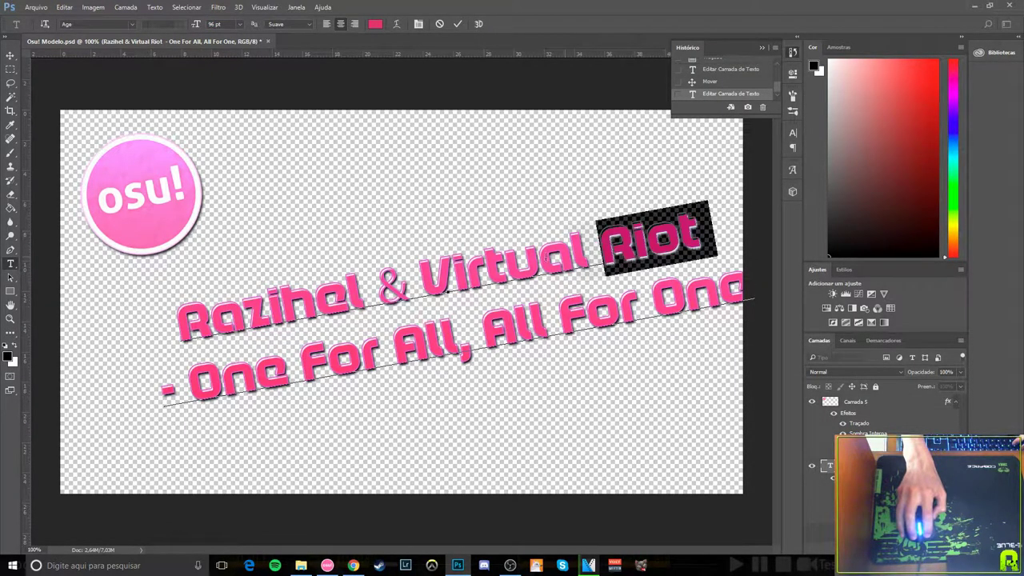
pyautogui.press('BackSpace')
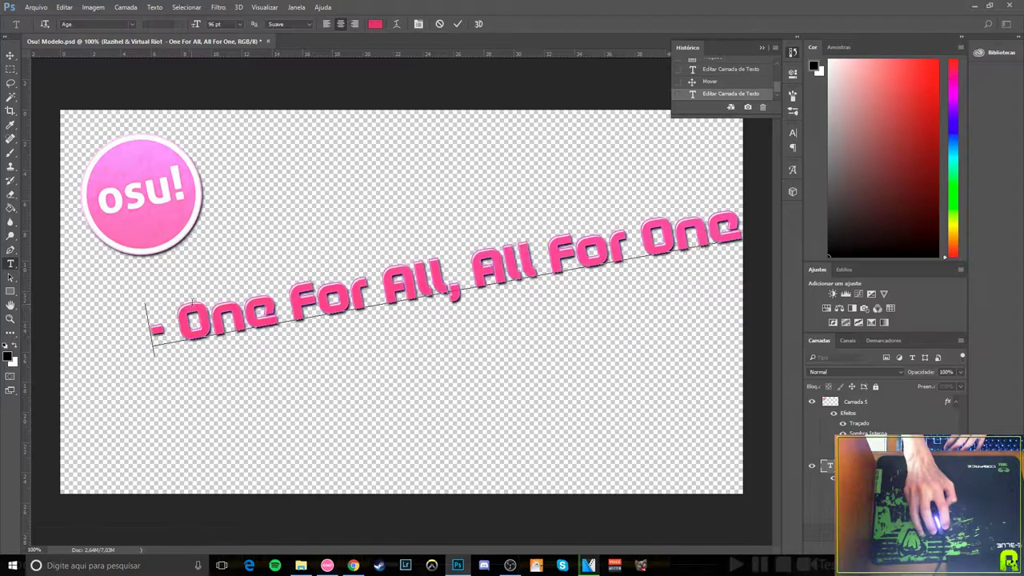
pyautogui.press('Delete')
pyautogui.press('Delete')
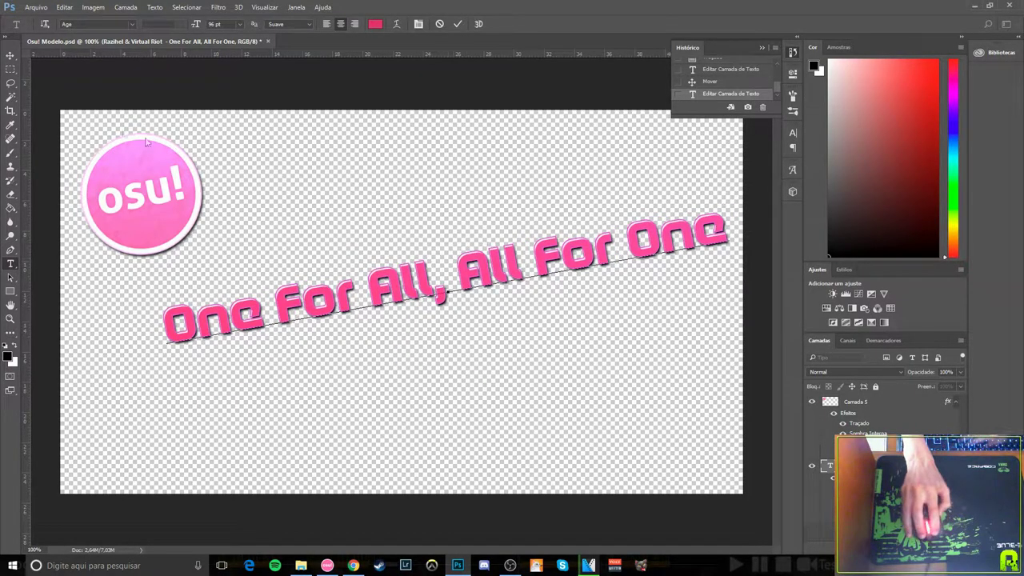
pyautogui.hotkey('ctrl', 'Return')
pyautogui.press('v')
pyautogui.moveTo(388, 298); pyautogui.dragTo(361, 314)
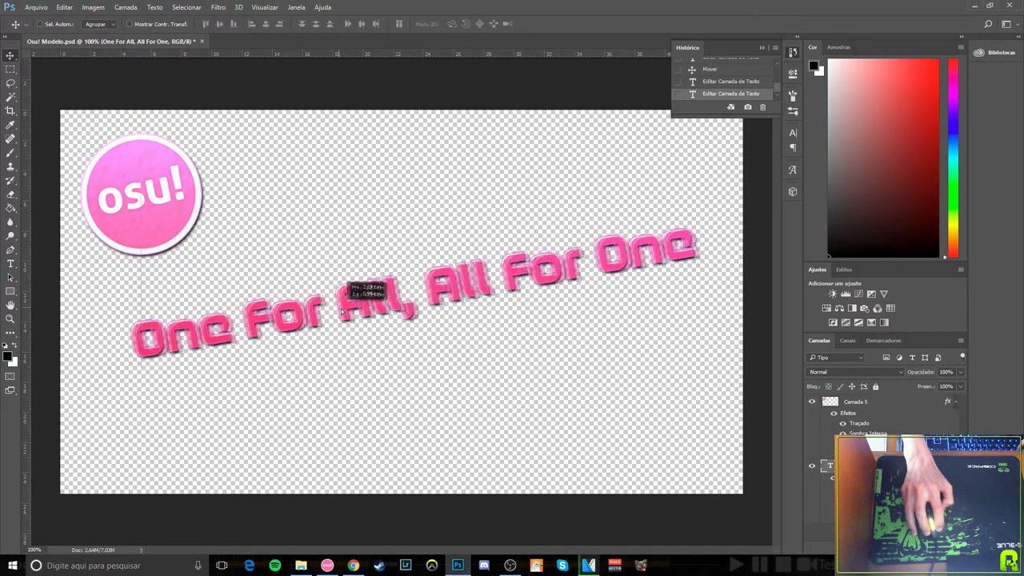
# - Add a second line reading 'Skin diferente' below the title
pyautogui.doubleClick(829, 464)
pyautogui.click(703, 240)
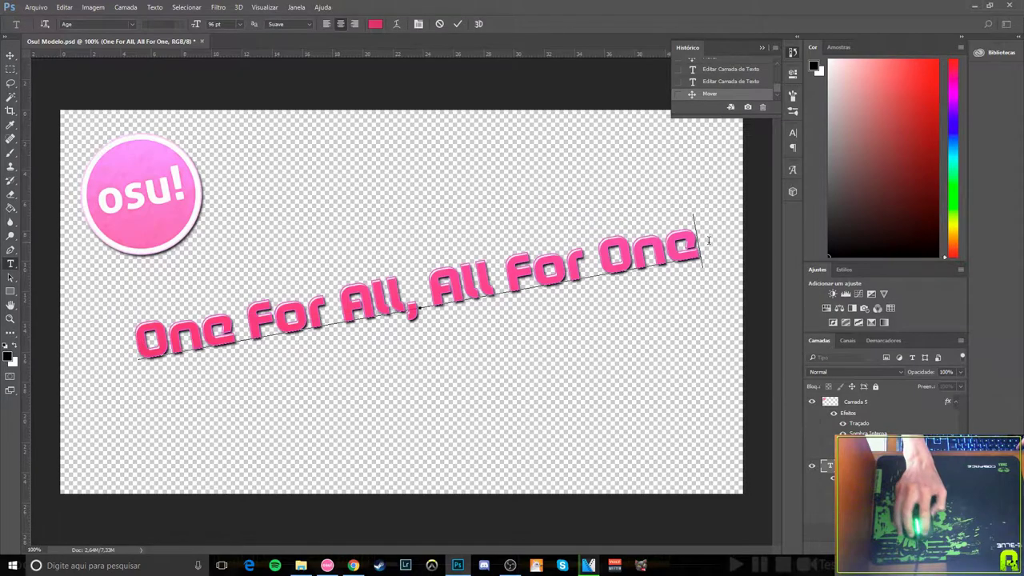
pyautogui.write('+')
pyautogui.press('BackSpace')
pyautogui.write('d')
pyautogui.press('Escape')
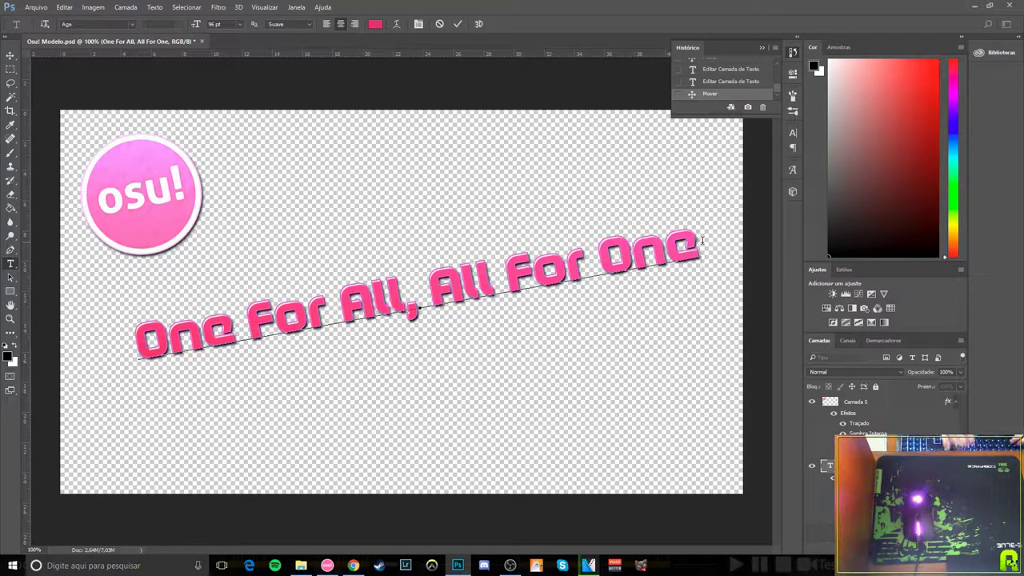
pyautogui.write('Skin ')
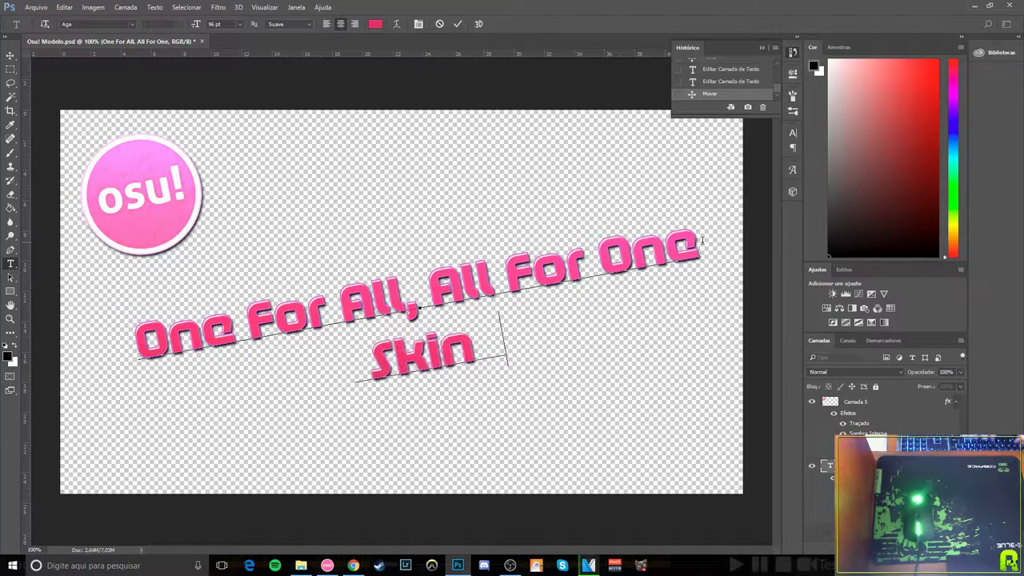
pyautogui.write('diferent')
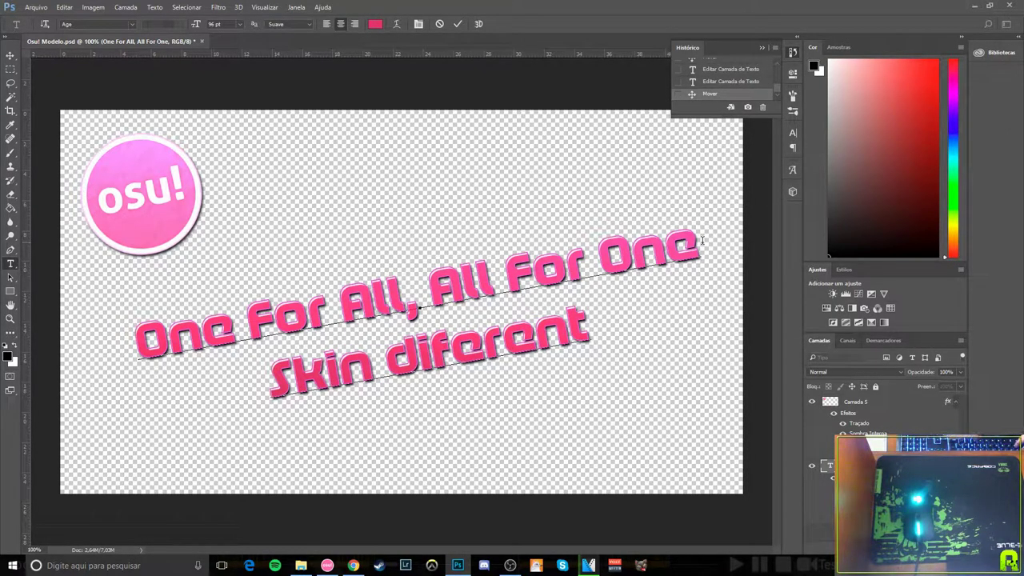
pyautogui.write('e')
# - Enlarge 'Skin diferente' to 130 pt and shift the text block left about 1,45 cm
pyautogui.hotkey('ctrl', 'a')
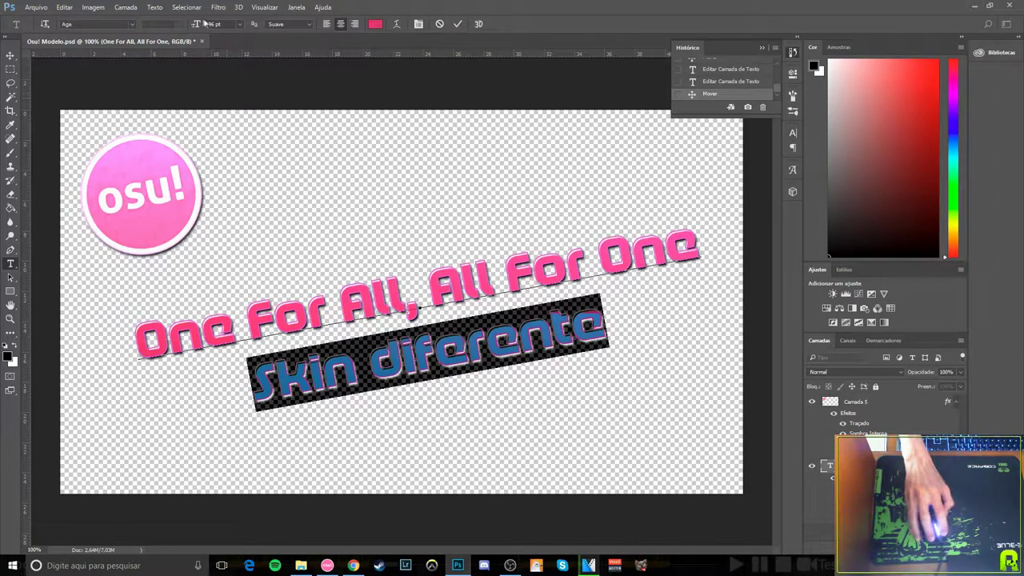
pyautogui.moveTo(198, 24); pyautogui.dragTo(218, 24)
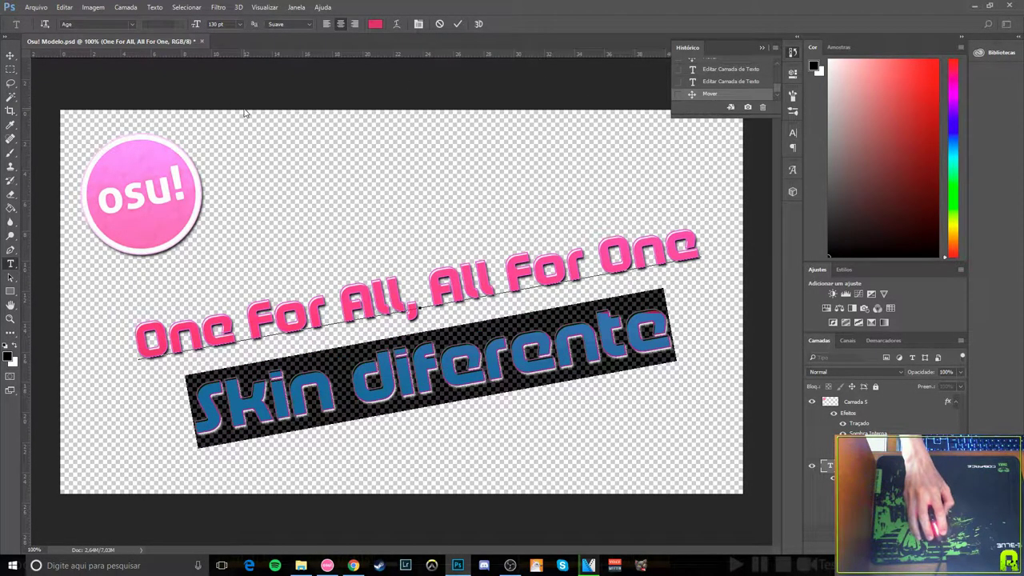
pyautogui.hotkey('ctrl', 'Return')
pyautogui.press('v')
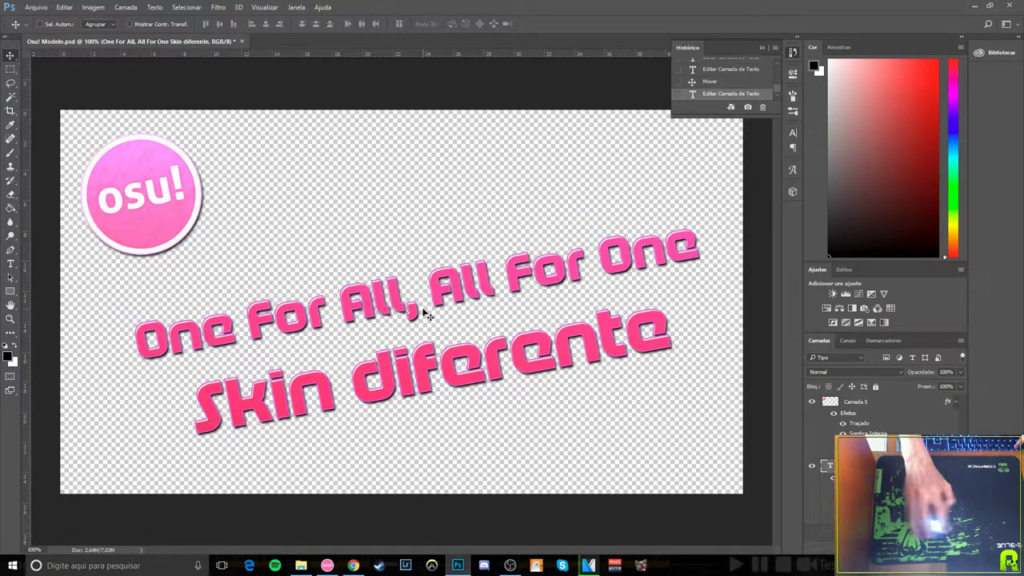
pyautogui.moveTo(424, 312); pyautogui.dragTo(398, 305)
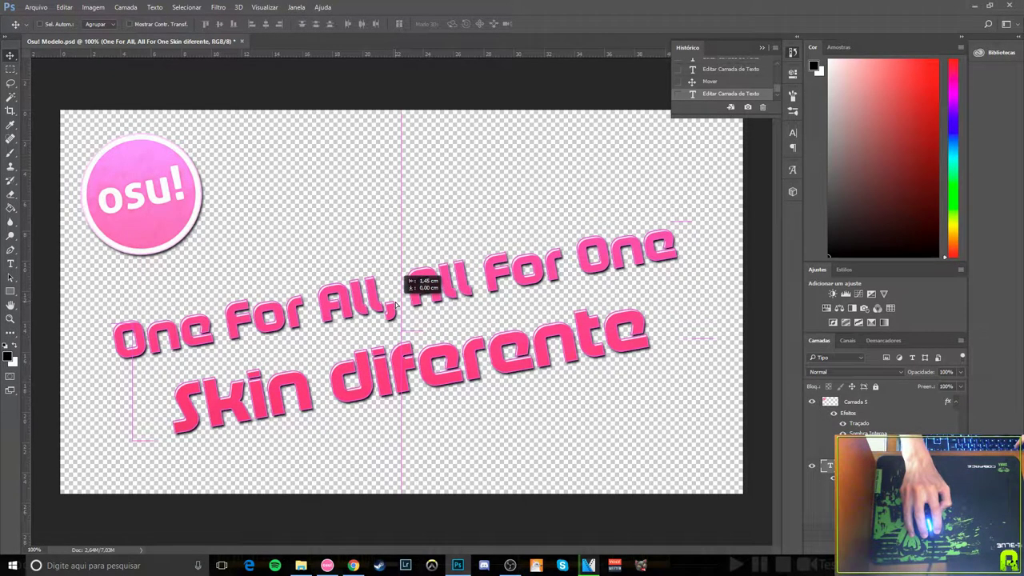
pyautogui.moveTo(395, 305); pyautogui.dragTo(395, 306)
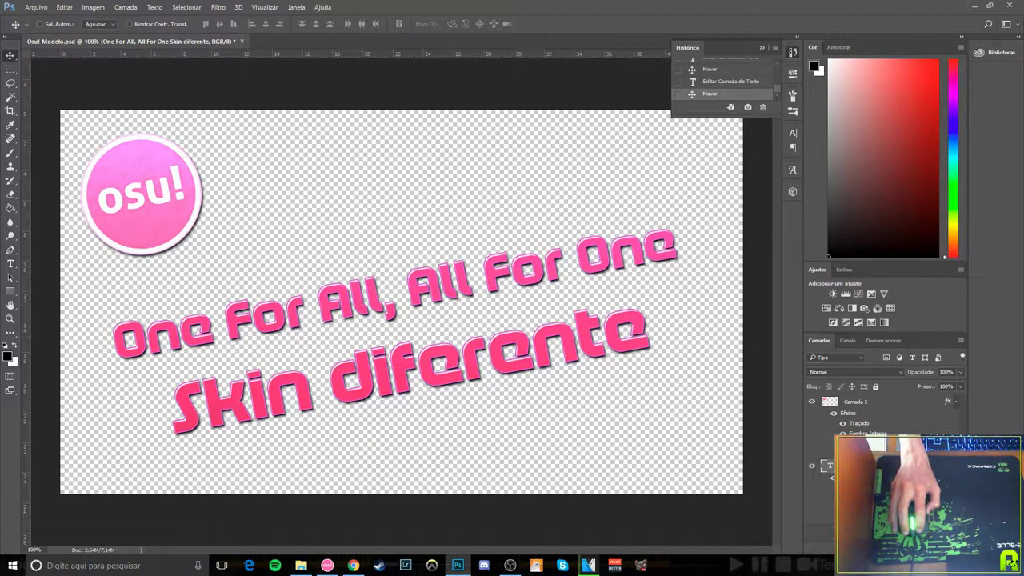
# - Open the text's Layer Style dialog, move it aside, and keep the layer at full opacity
pyautogui.doubleClick(880, 402)
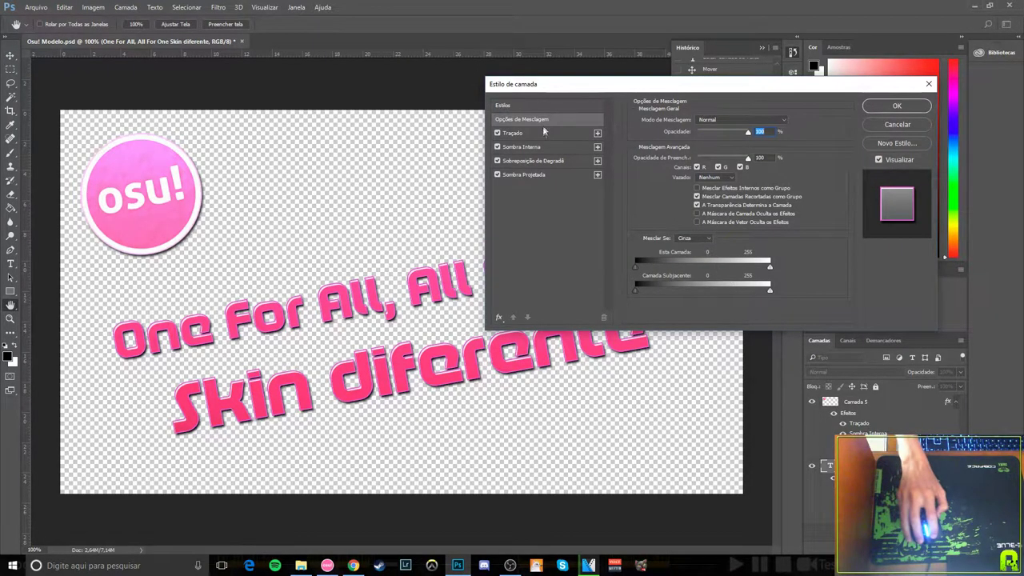
pyautogui.moveTo(613, 92); pyautogui.dragTo(653, 99)
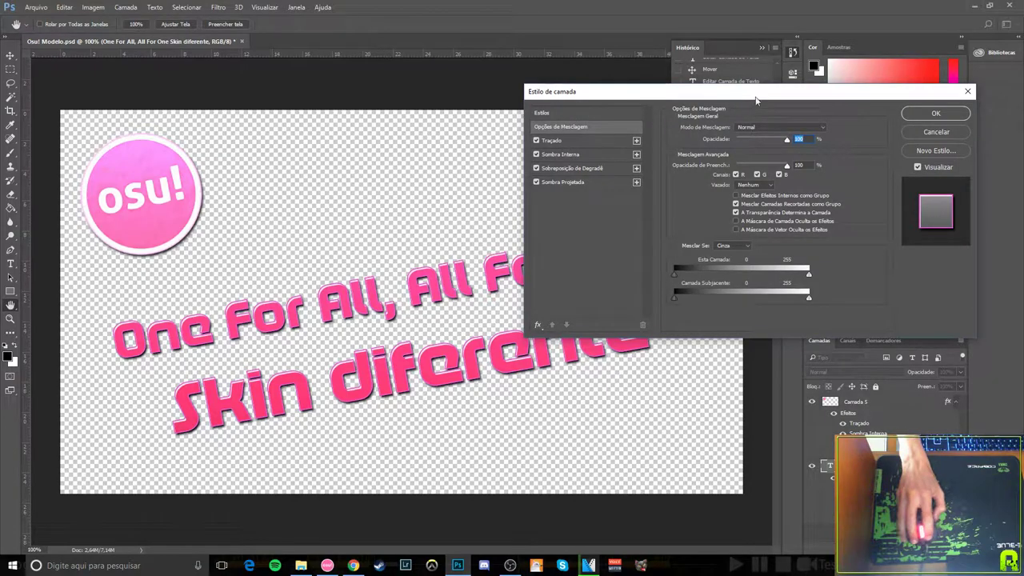
pyautogui.moveTo(725, 95); pyautogui.dragTo(793, 70)
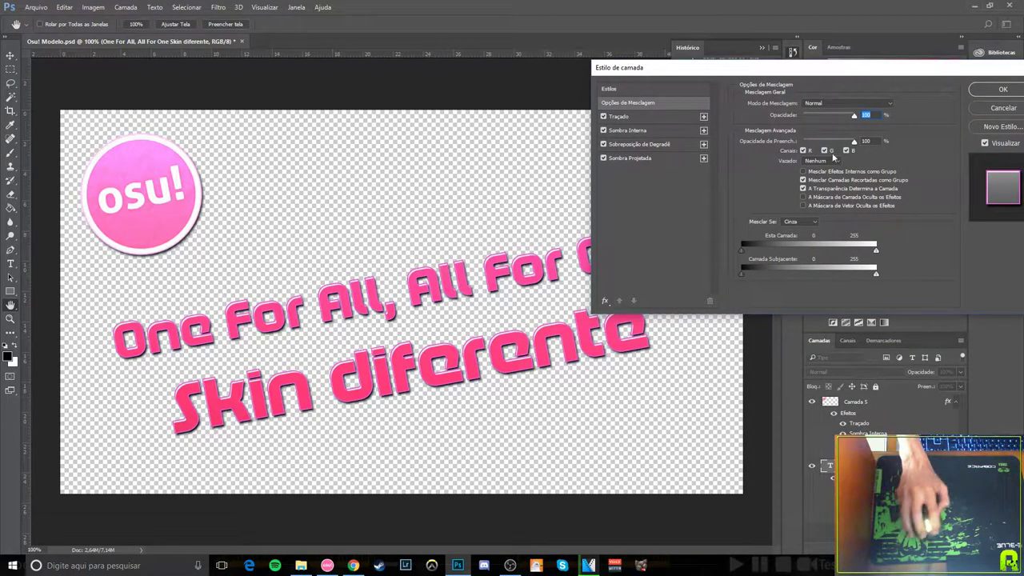
pyautogui.moveTo(850, 117); pyautogui.dragTo(832, 117)
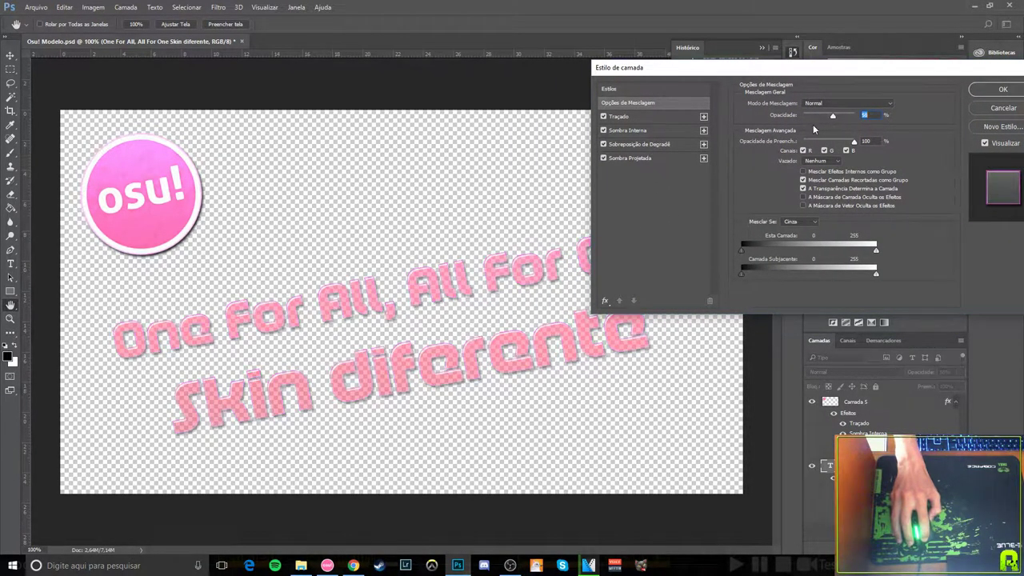
pyautogui.moveTo(835, 118); pyautogui.dragTo(849, 119)
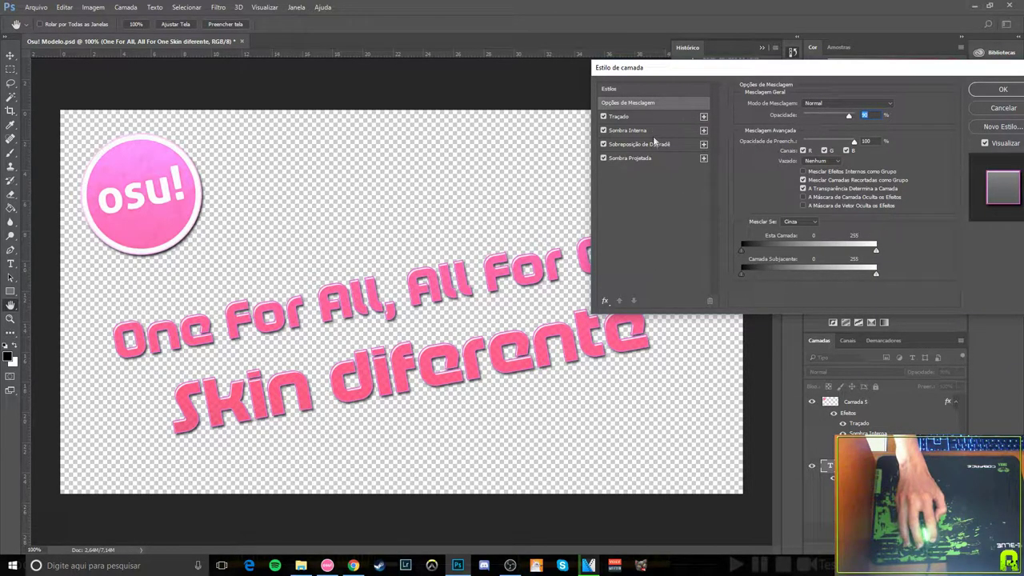
# - Turn off stroke, inner shadow, gradient overlay and drop shadow, then re-enable only the stroke
pyautogui.click(603, 116)
pyautogui.click(603, 130)
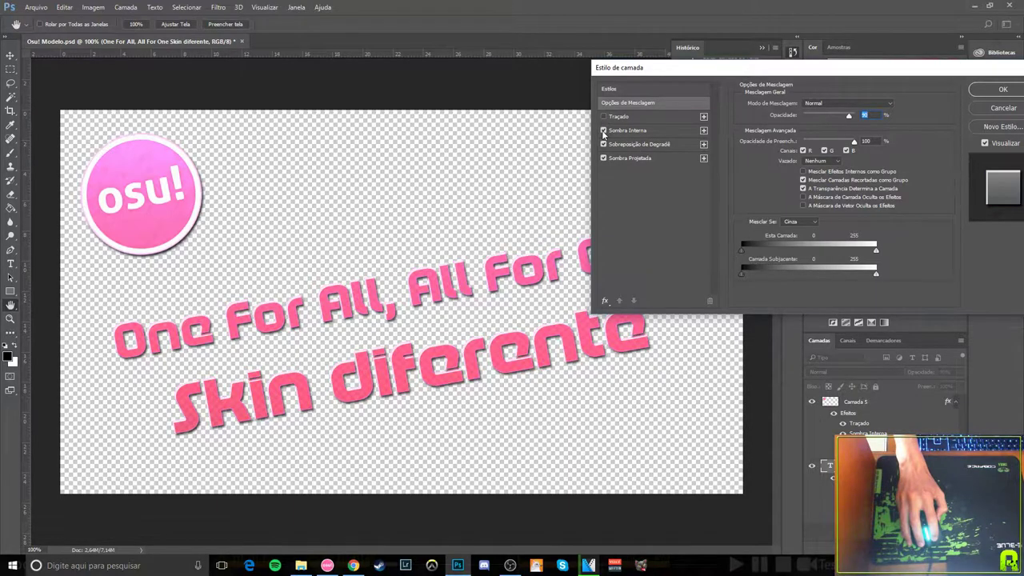
pyautogui.click(603, 144)
pyautogui.click(603, 158)
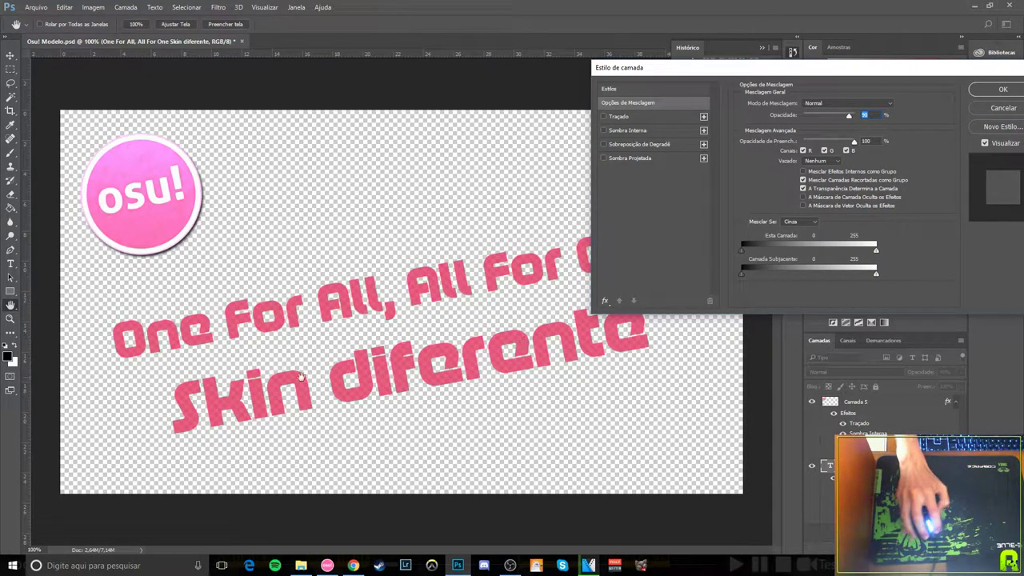
pyautogui.moveTo(716, 67); pyautogui.dragTo(747, 393)
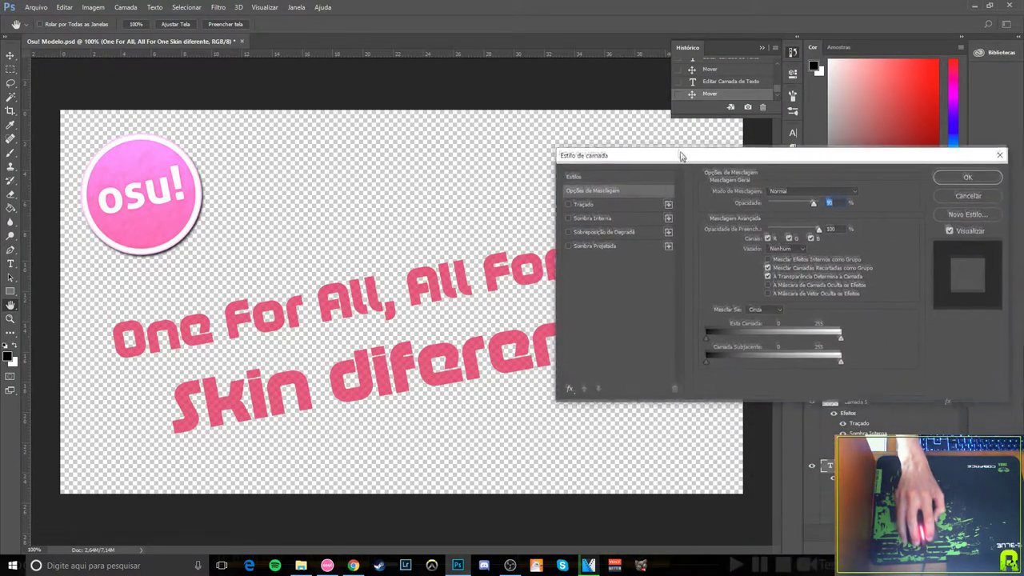
pyautogui.moveTo(748, 394); pyautogui.dragTo(661, 101)
pyautogui.click(602, 151)
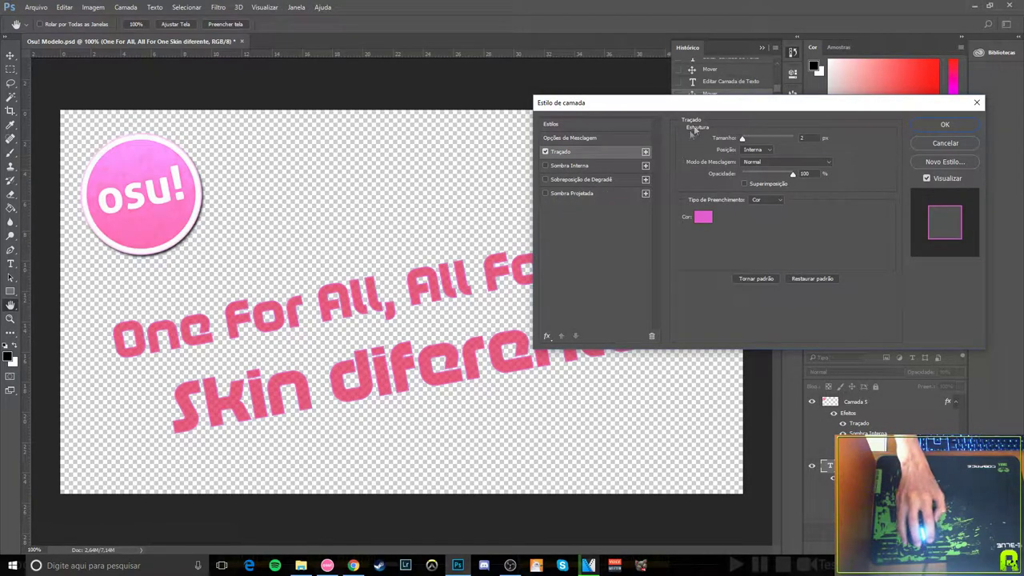
# - Set the stroke colour to dark purple 270b27
pyautogui.moveTo(731, 103); pyautogui.dragTo(779, 106)
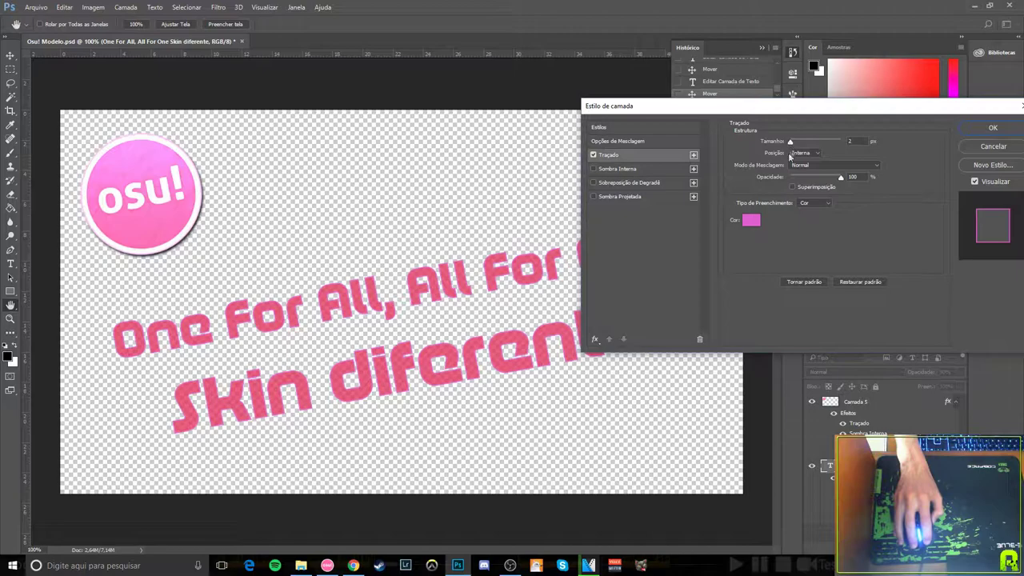
pyautogui.click(749, 220)
pyautogui.click(609, 261)
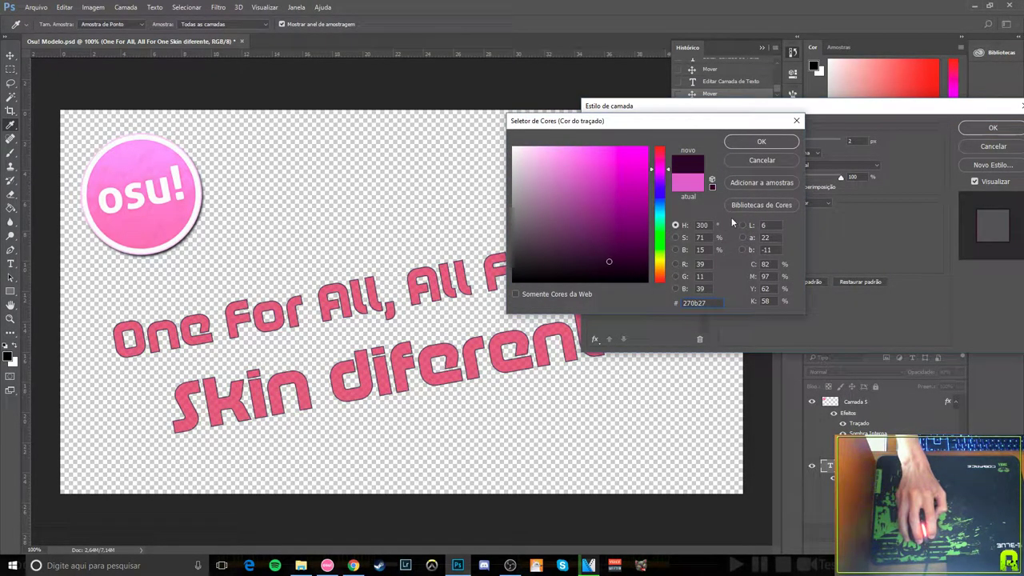
pyautogui.click(761, 142)
pyautogui.moveTo(790, 144); pyautogui.dragTo(790, 145)
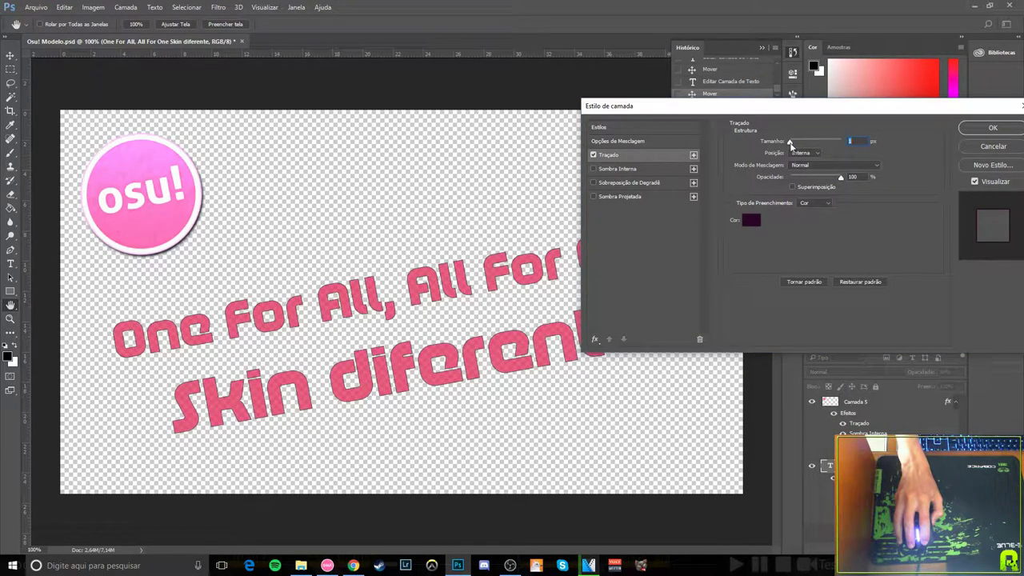
# - Make the stroke an 8 px outside outline at 100% opacity and enable Inner Shadow
pyautogui.click(807, 153)
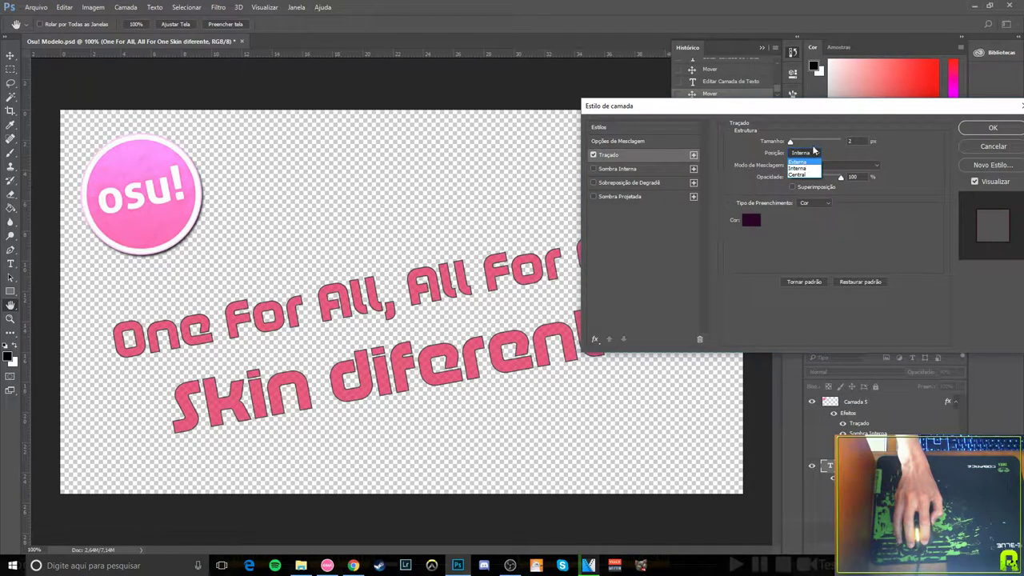
pyautogui.click(800, 163)
pyautogui.moveTo(792, 143); pyautogui.dragTo(799, 142)
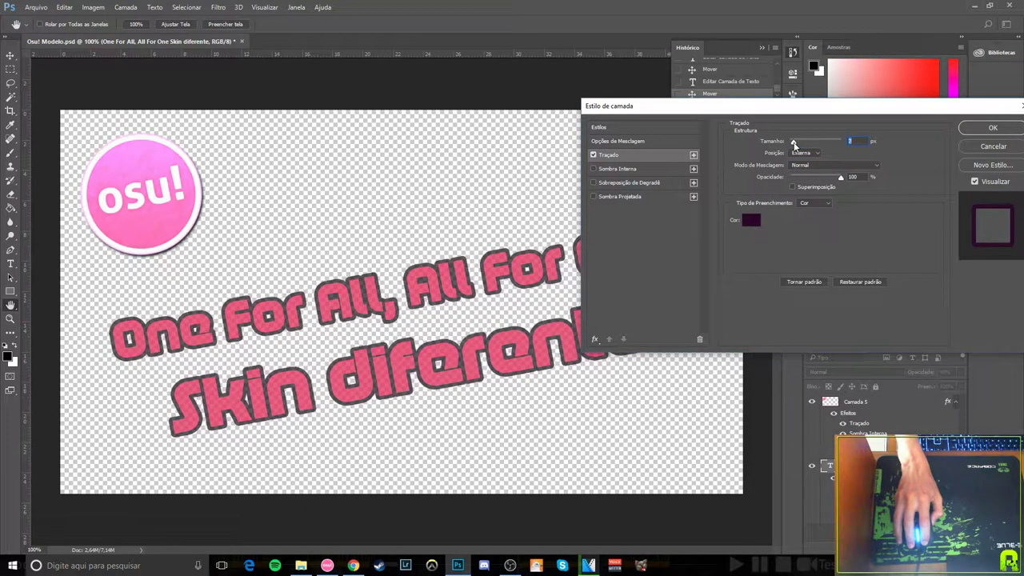
pyautogui.moveTo(797, 144); pyautogui.dragTo(795, 143)
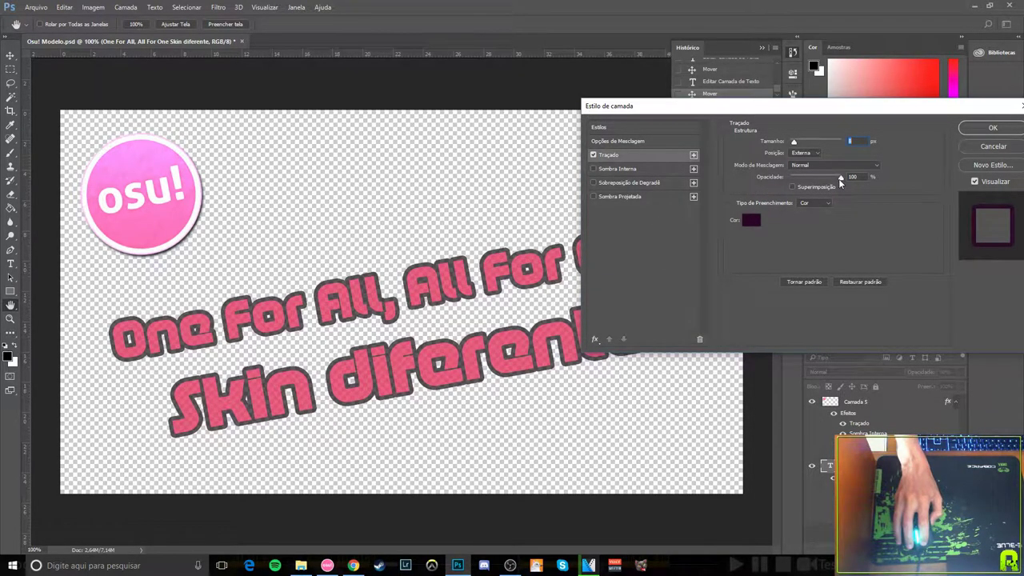
pyautogui.moveTo(841, 179)
pyautogui.mouseDown()
pyautogui.moveTo(802, 179)
pyautogui.moveTo(814, 182)
pyautogui.mouseUp()
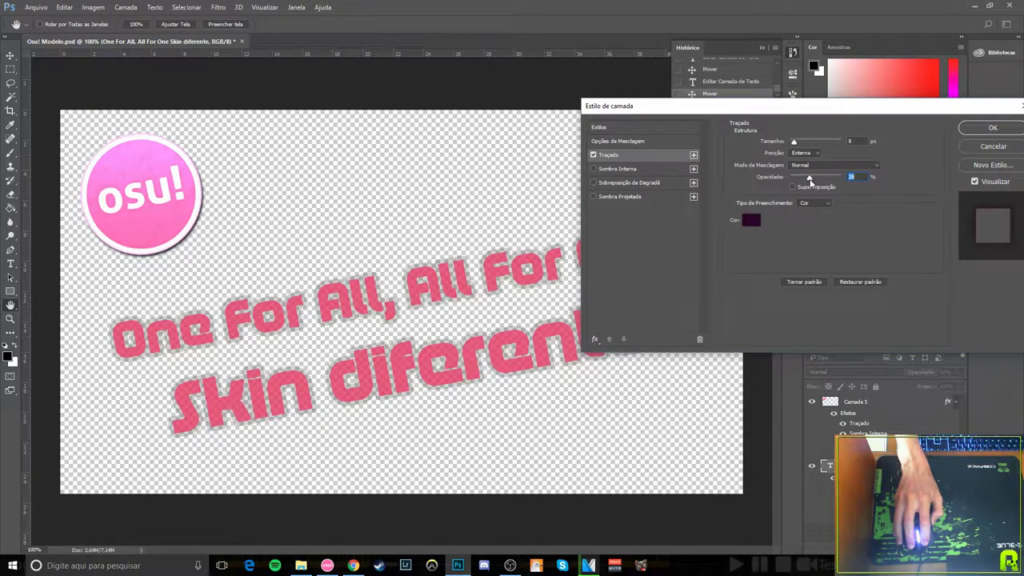
pyautogui.moveTo(823, 183); pyautogui.dragTo(833, 184)
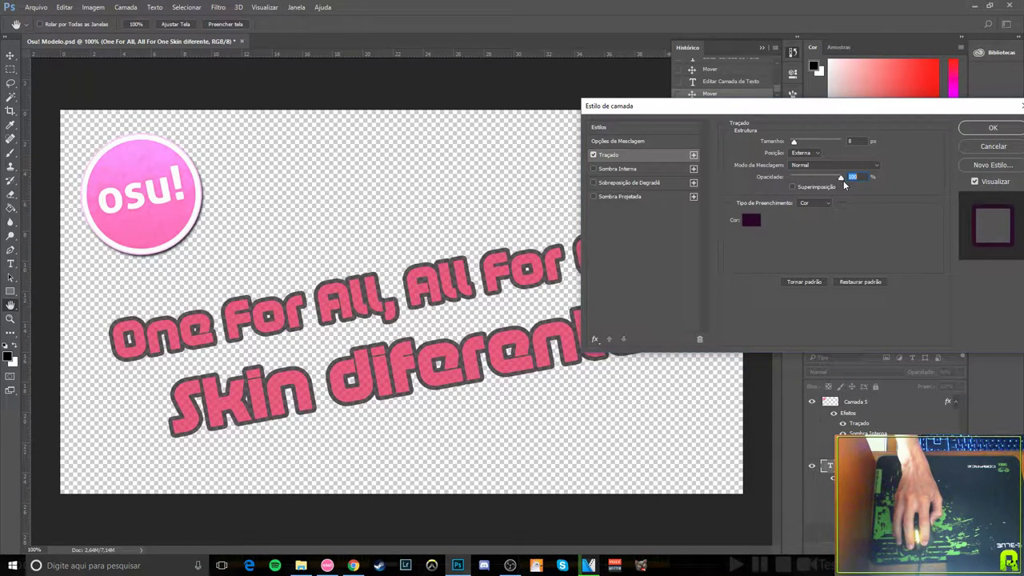
pyautogui.click(632, 168)
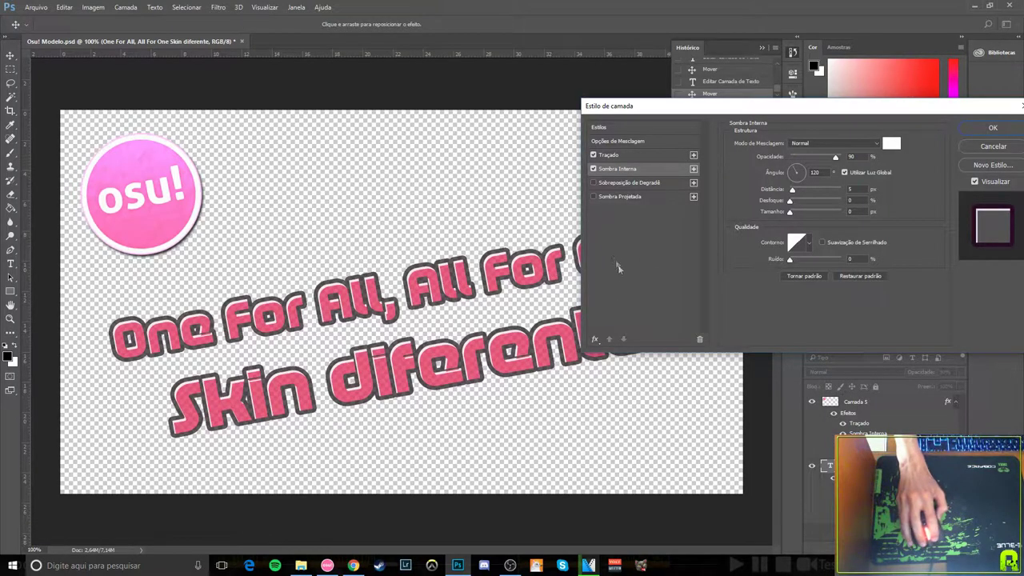
# - Set the inner shadow to 42% opacity, -177° angle, 3 px distance, 7% choke, 3 px size
pyautogui.moveTo(835, 156); pyautogui.dragTo(805, 157)
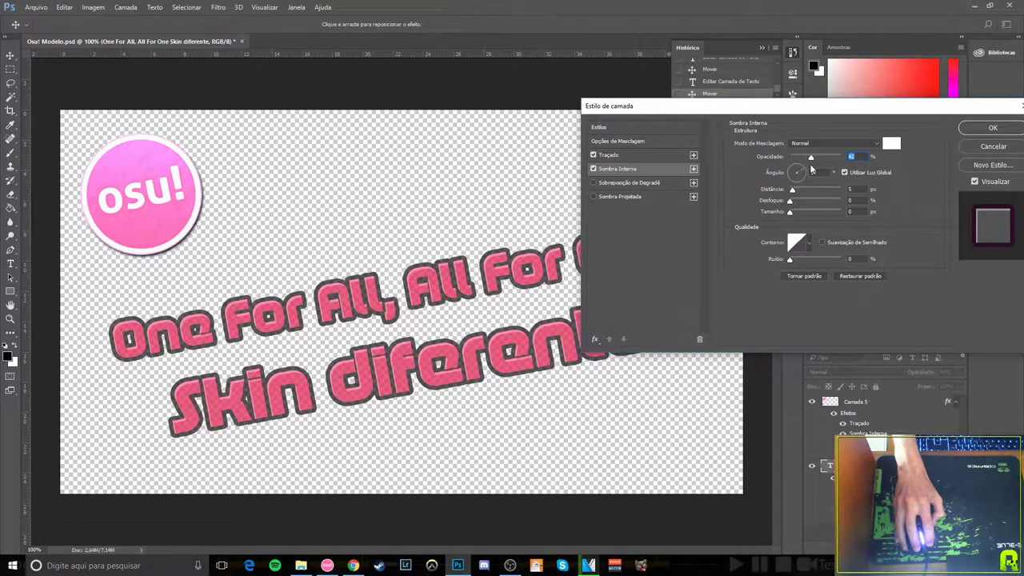
pyautogui.press('Tab')
pyautogui.moveTo(806, 168); pyautogui.dragTo(791, 183)
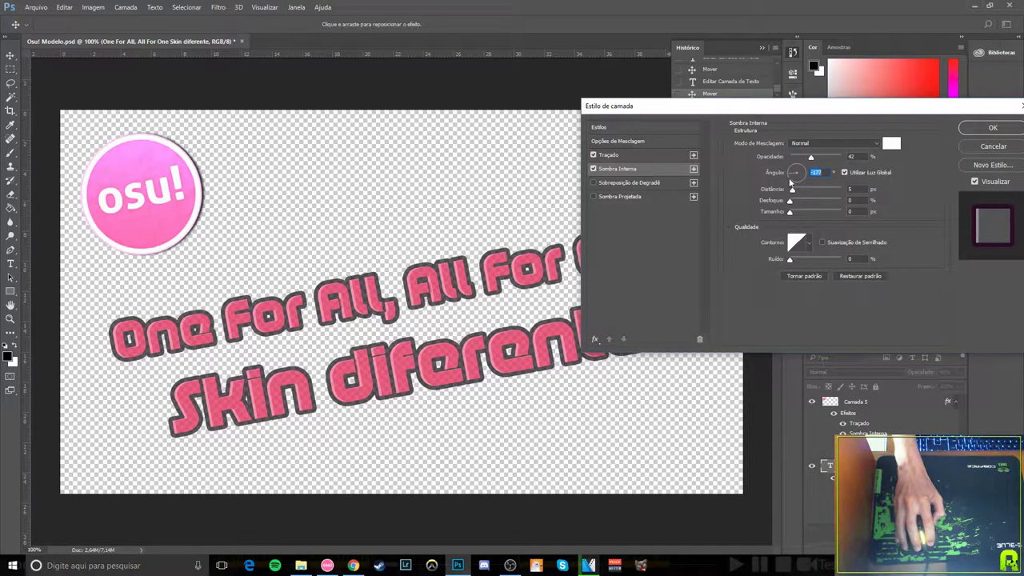
pyautogui.moveTo(793, 193)
pyautogui.mouseDown()
pyautogui.moveTo(795, 207)
pyautogui.moveTo(823, 201)
pyautogui.moveTo(790, 214)
pyautogui.mouseUp()
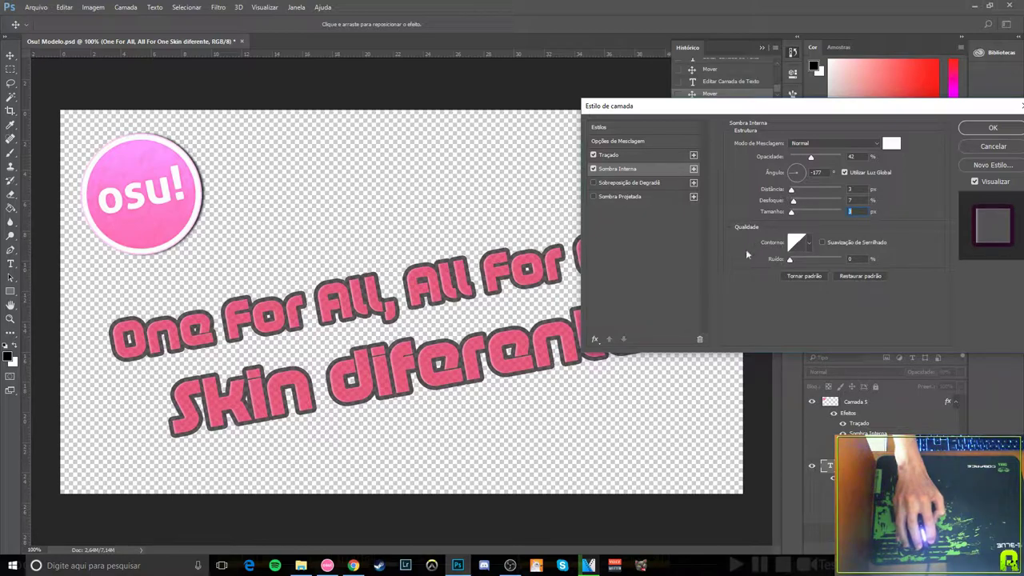
pyautogui.click(810, 242)
# - Try several contour presets for the inner shadow and settle on a new contour shape
pyautogui.click(781, 272)
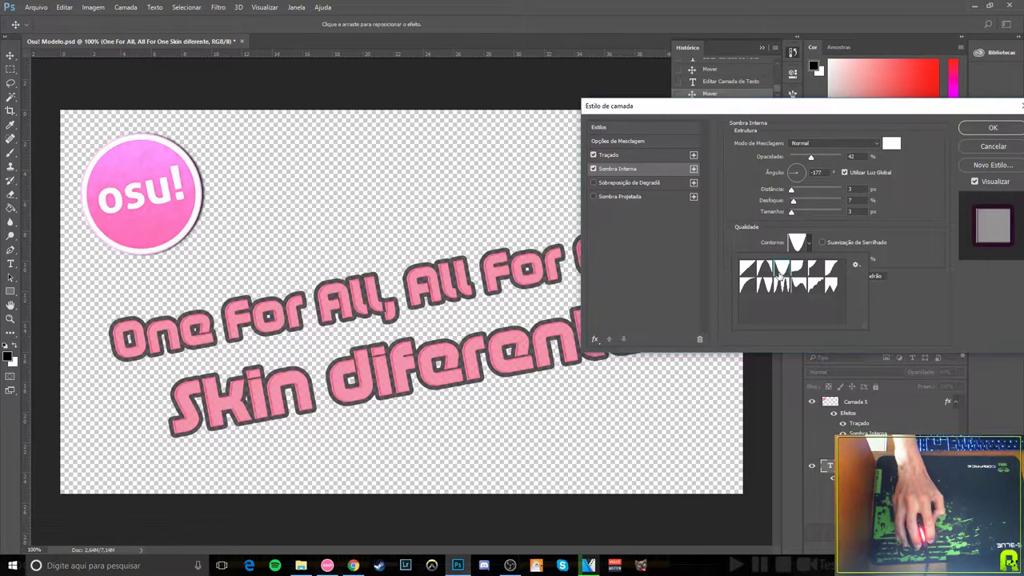
pyautogui.click(779, 286)
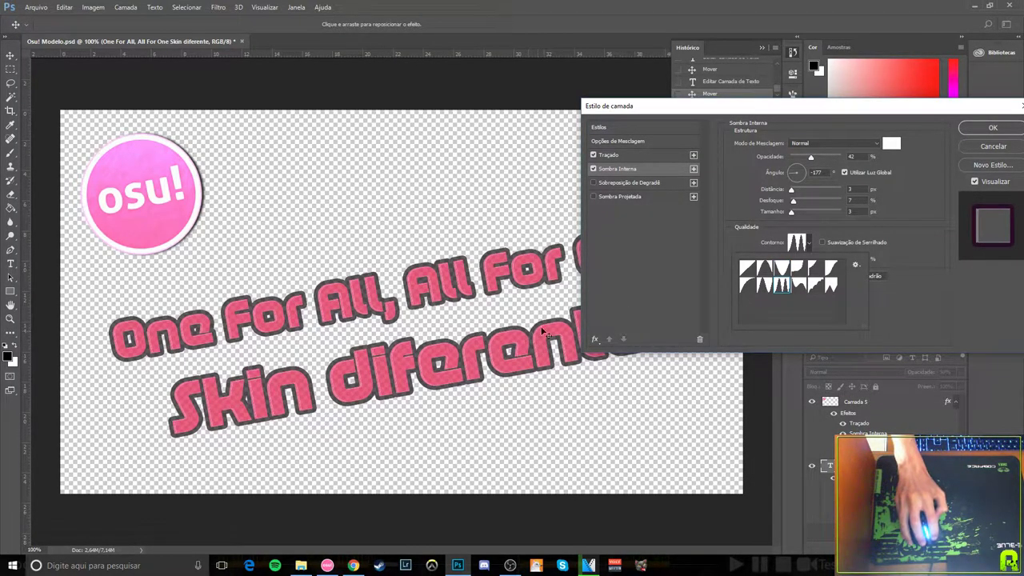
pyautogui.scroll(5, 447, 337)
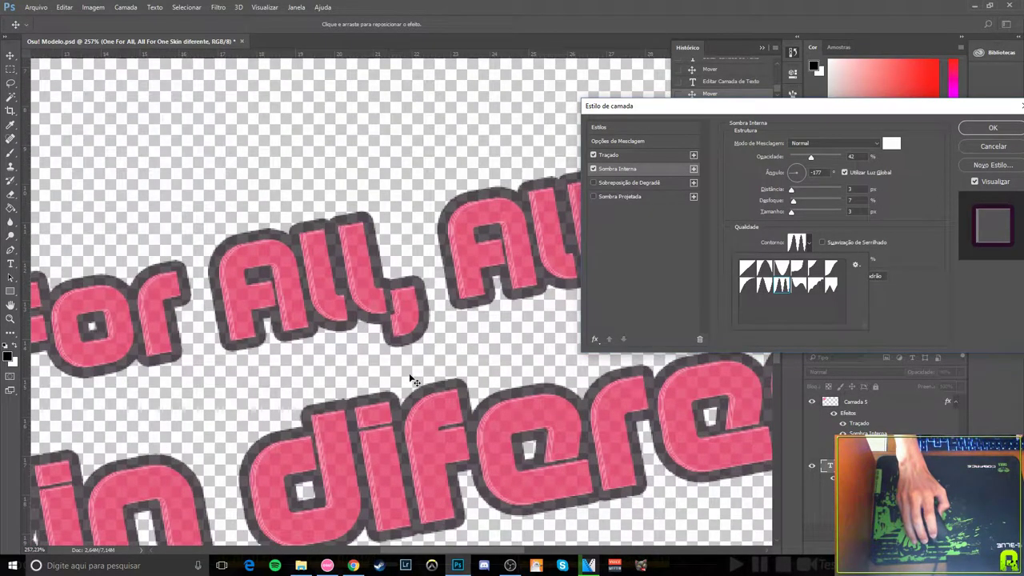
pyautogui.scroll(1, 406, 373)
pyautogui.scroll(2, 424, 380)
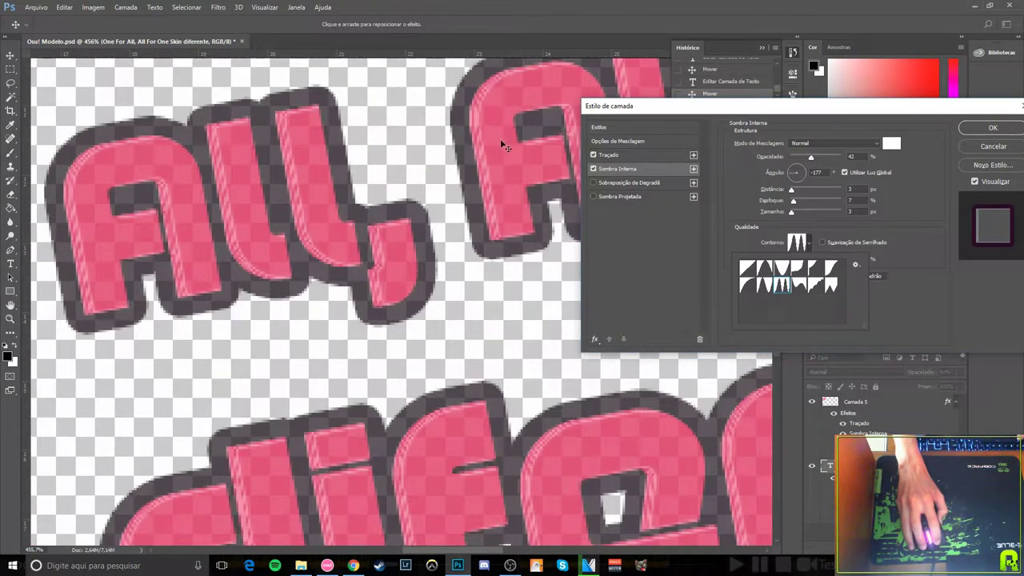
pyautogui.press('Up')
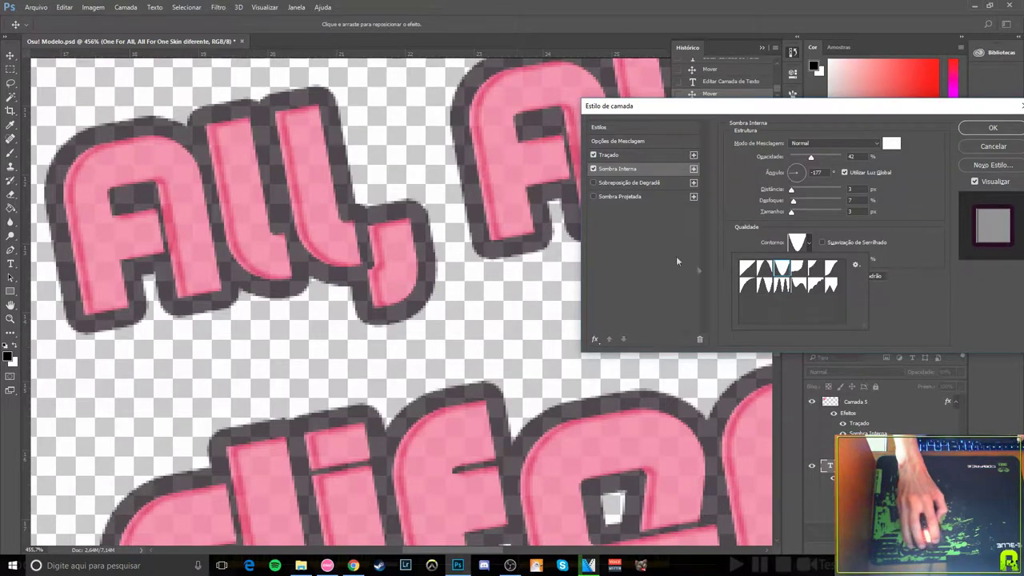
pyautogui.press('Left')
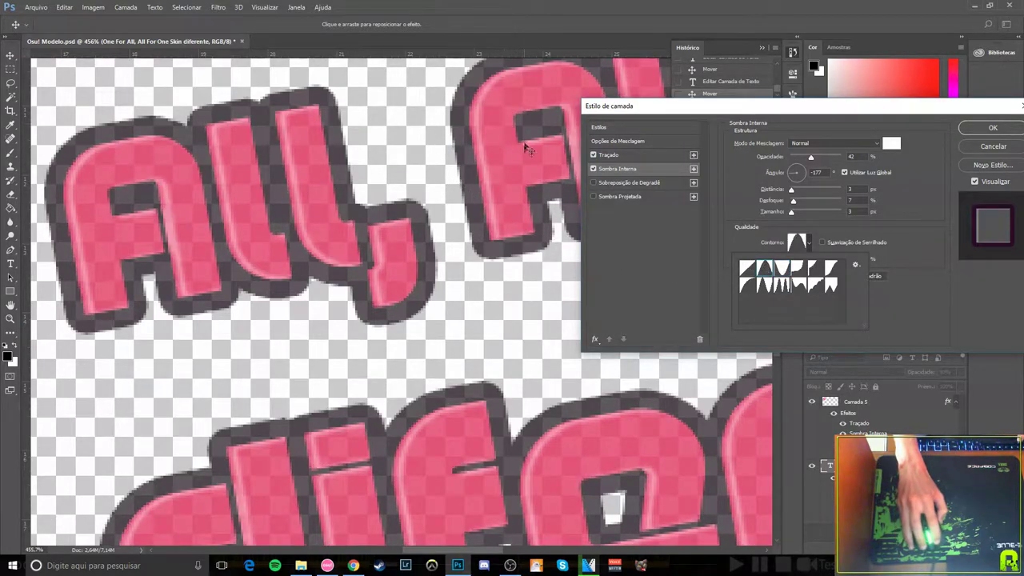
pyautogui.keyDown('alt'); pyautogui.click(766, 291); pyautogui.keyUp('alt')
pyautogui.click(767, 291)
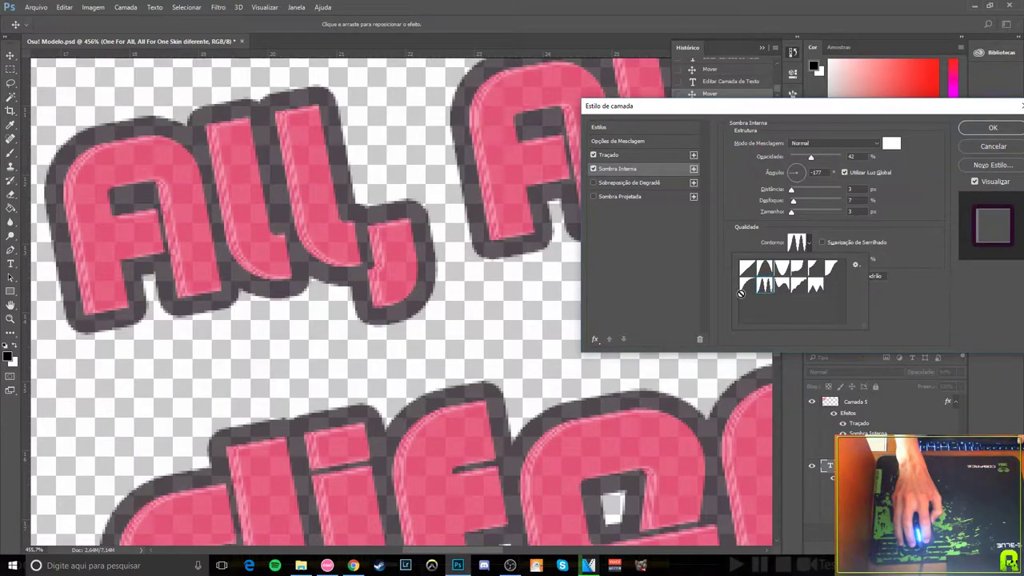
pyautogui.click(752, 285)
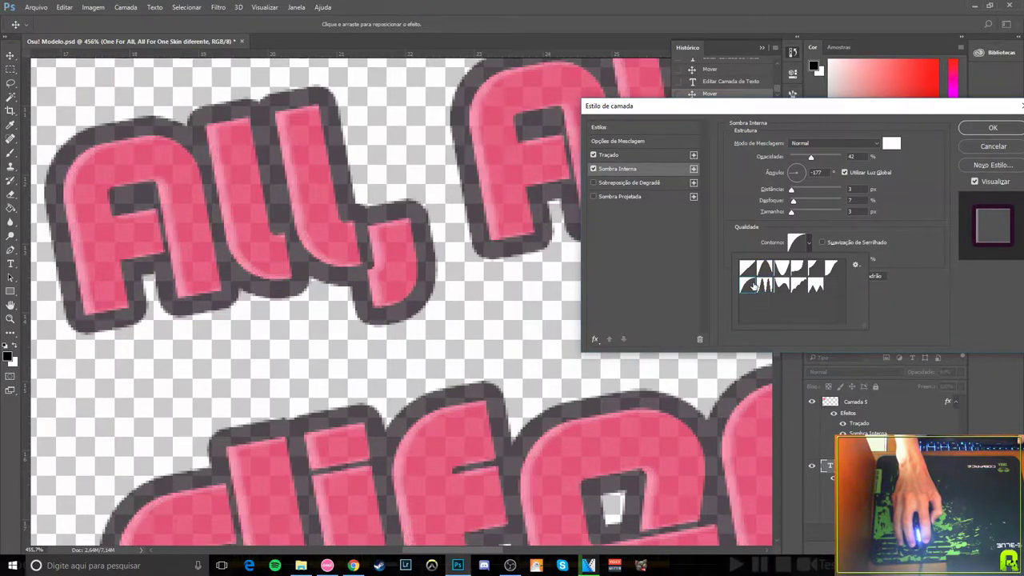
pyautogui.click(815, 286)
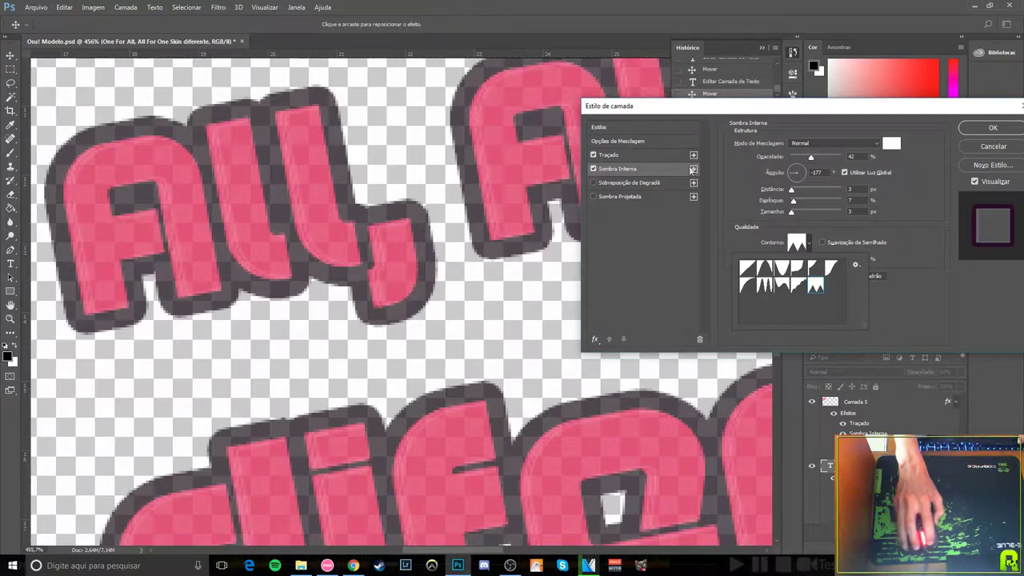
# - Zoom in and pan over the lettering to inspect the contour, then apply the layer style
pyautogui.scroll(-1, 468, 256)
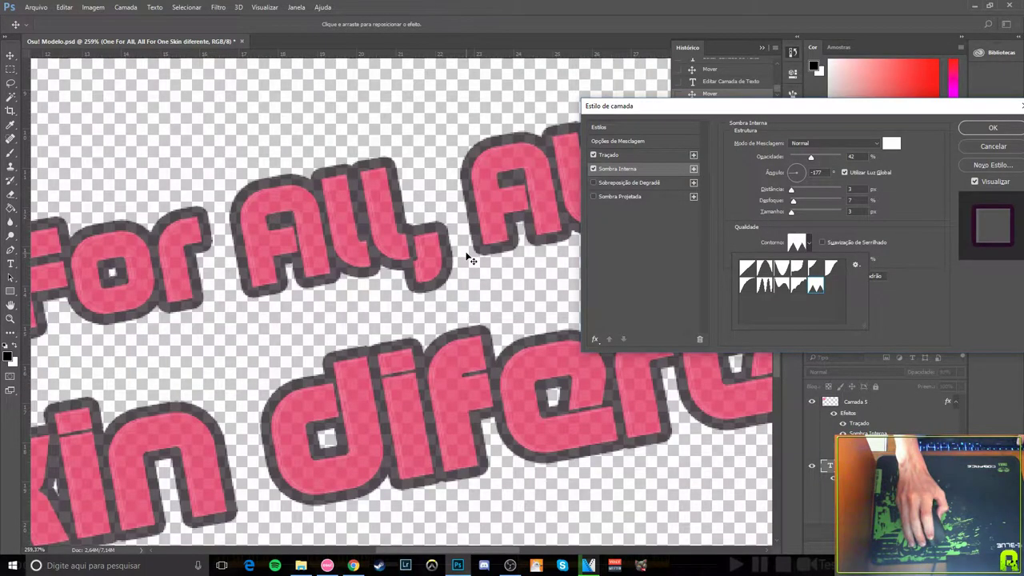
pyautogui.scroll(-2, 448, 270)
pyautogui.scroll(-2, 448, 271)
pyautogui.scroll(-1, 448, 271)
pyautogui.scroll(2, 408, 262)
pyautogui.scroll(-2, 404, 264)
pyautogui.scroll(2, 416, 280)
pyautogui.scroll(-1, 426, 311)
pyautogui.scroll(1, 426, 310)
pyautogui.scroll(-1, 424, 308)
pyautogui.scroll(2, 422, 307)
pyautogui.scroll(1, 422, 307)
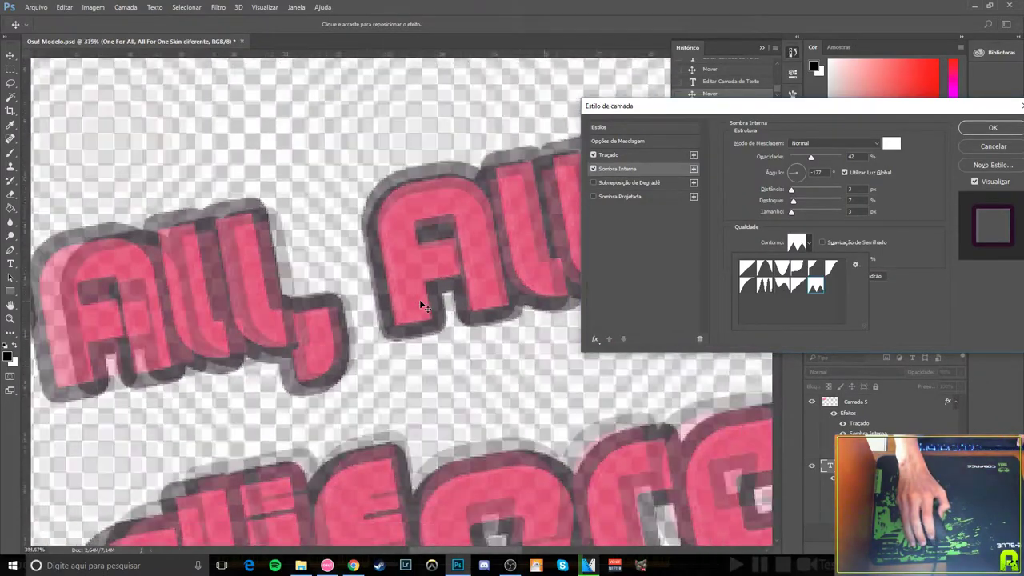
pyautogui.scroll(1, 420, 299)
pyautogui.scroll(1, 421, 297)
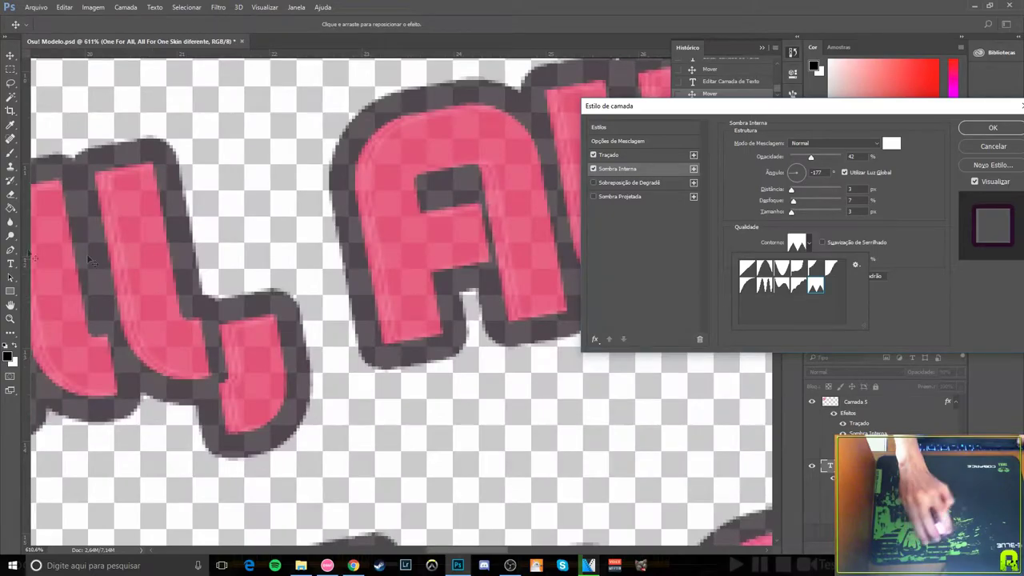
pyautogui.scroll(1, 281, 254)
pyautogui.moveTo(281, 255); pyautogui.dragTo(284, 264)
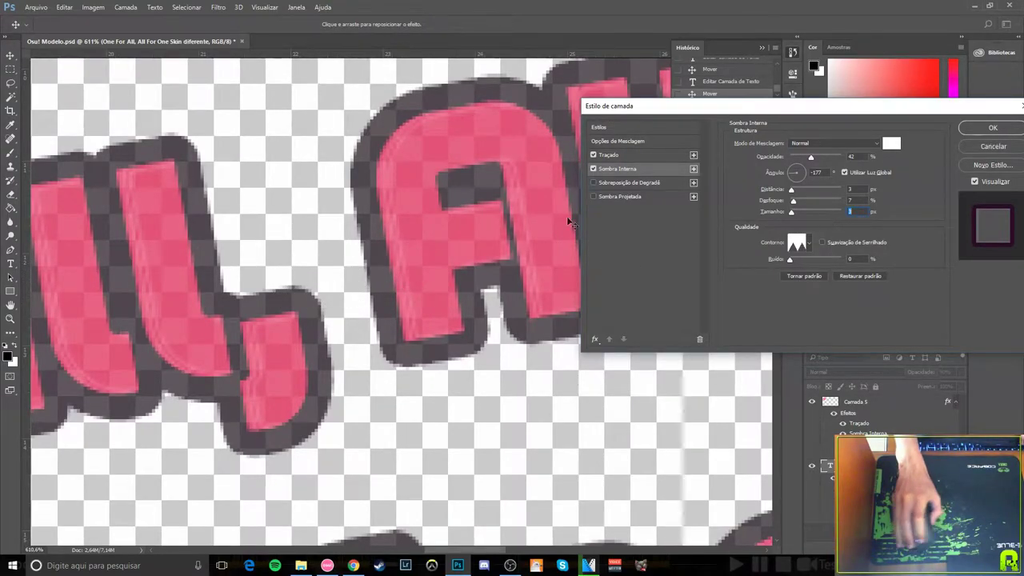
pyautogui.moveTo(566, 216); pyautogui.dragTo(334, 274)
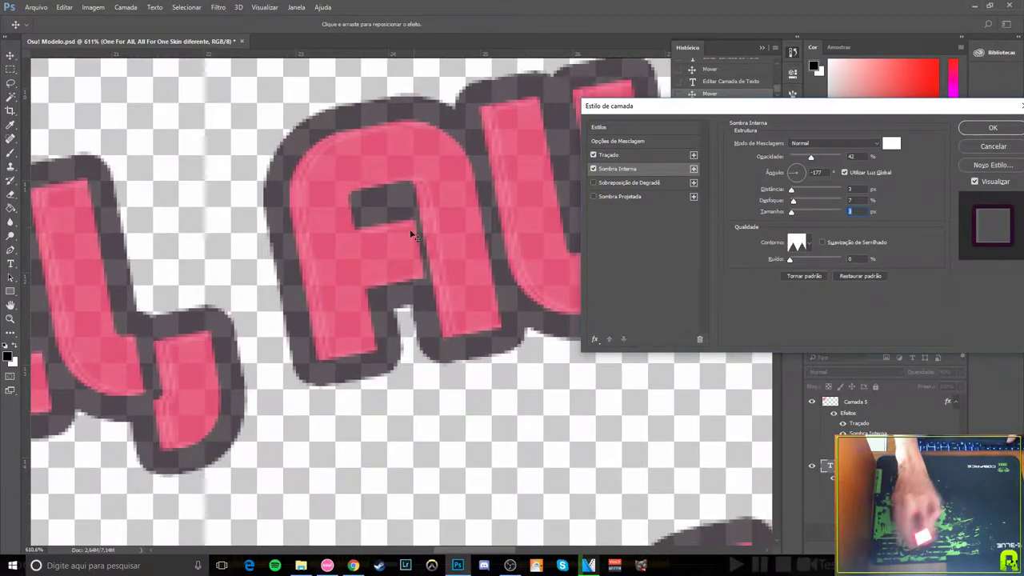
pyautogui.press('Return')
# - Add a linear gradient overlay at 45% opacity, 90° angle and 150% scale
pyautogui.scroll(-5, 420, 248)
pyautogui.scroll(-5, 416, 261)
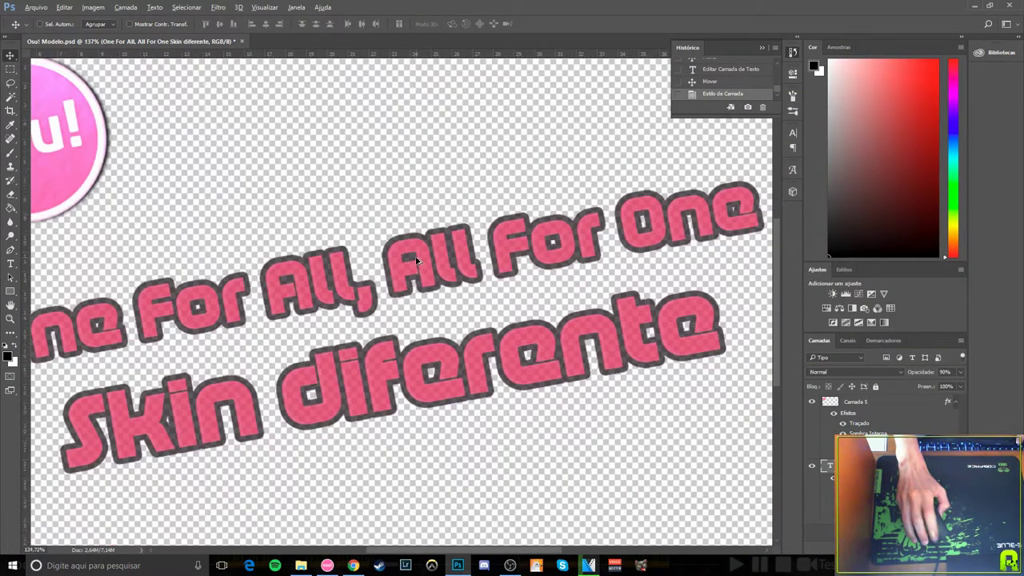
pyautogui.scroll(-2, 416, 261)
pyautogui.scroll(1, 560, 268)
pyautogui.scroll(-1, 681, 274)
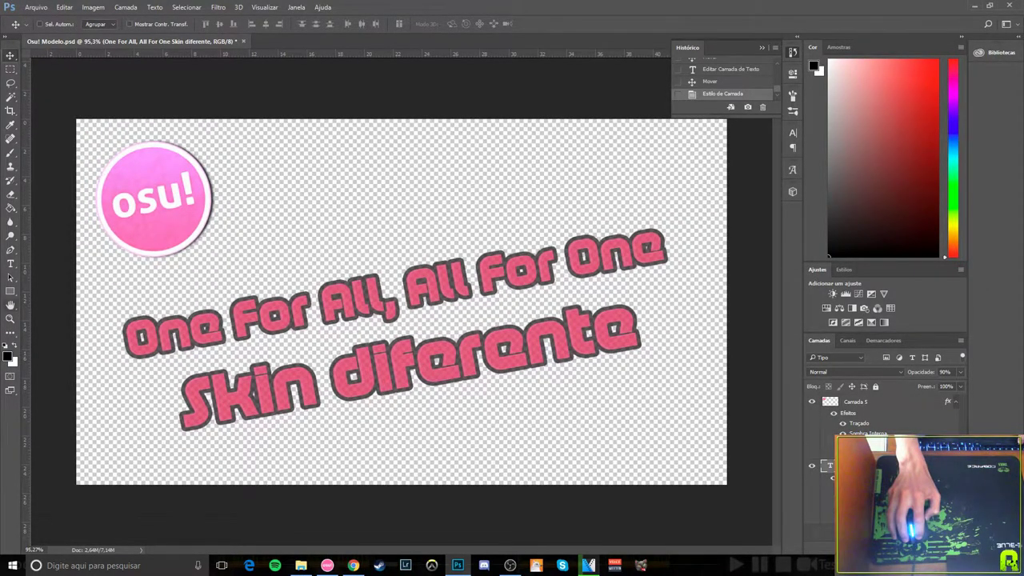
pyautogui.click(353, 182)
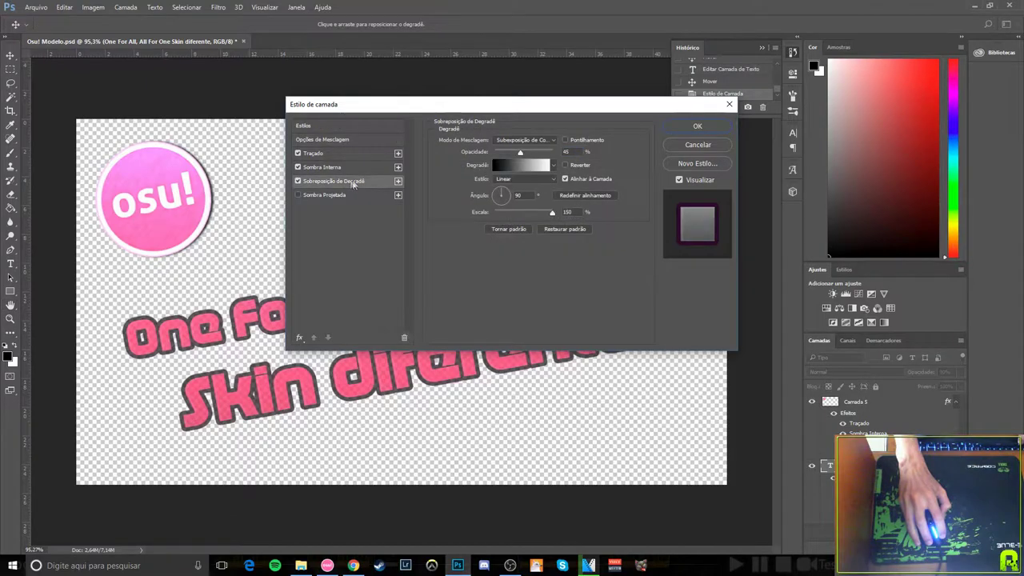
# - Enable a Multiply drop shadow at 100% opacity, -177°, 5 px distance, 4 px size
pyautogui.moveTo(467, 109); pyautogui.dragTo(718, 147)
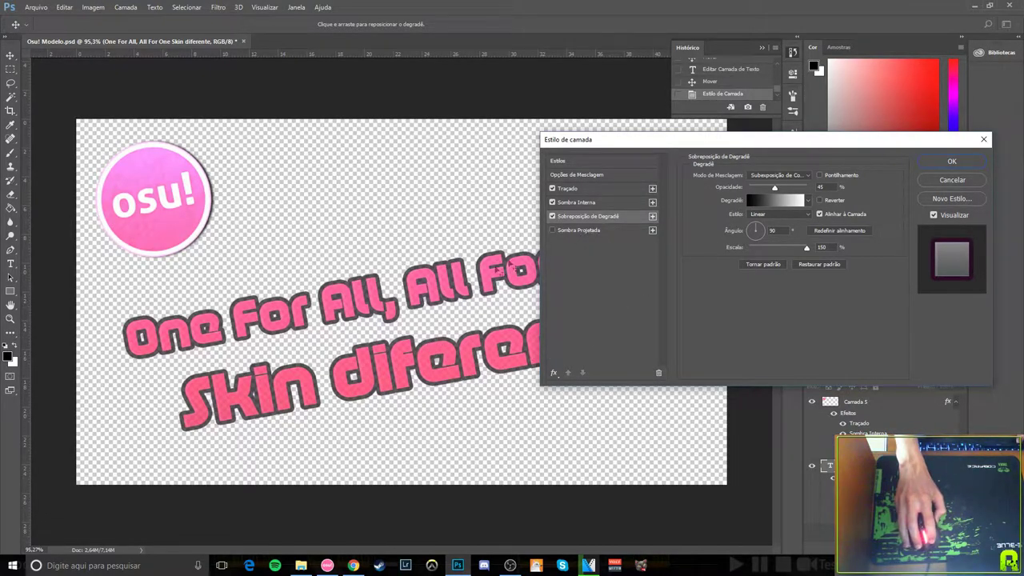
pyautogui.click(580, 231)
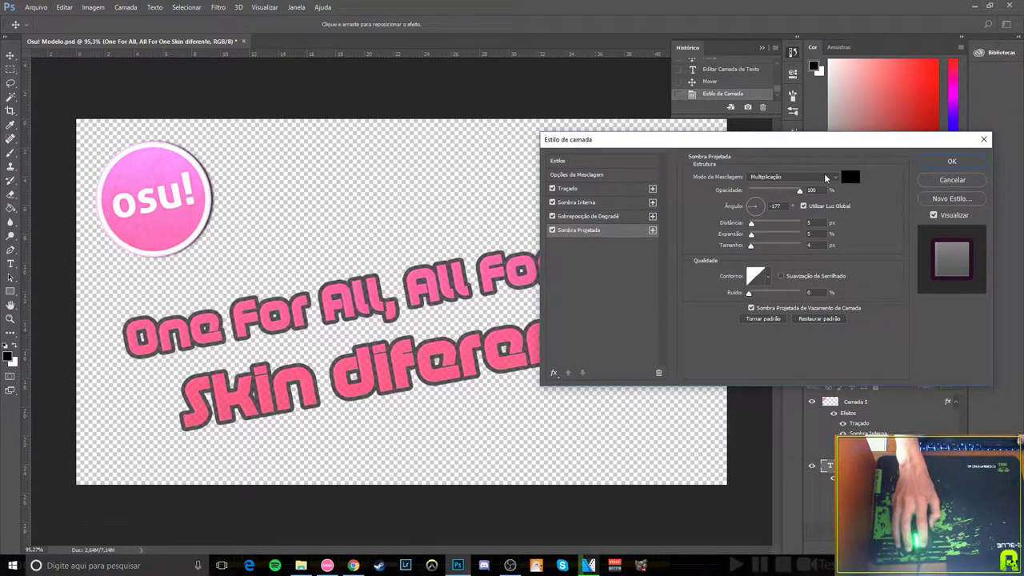
# - Set the drop shadow to Normal blending at 76% opacity
pyautogui.click(792, 177)
pyautogui.click(788, 192)
pyautogui.click(788, 190)
pyautogui.click(792, 177)
pyautogui.click(788, 181)
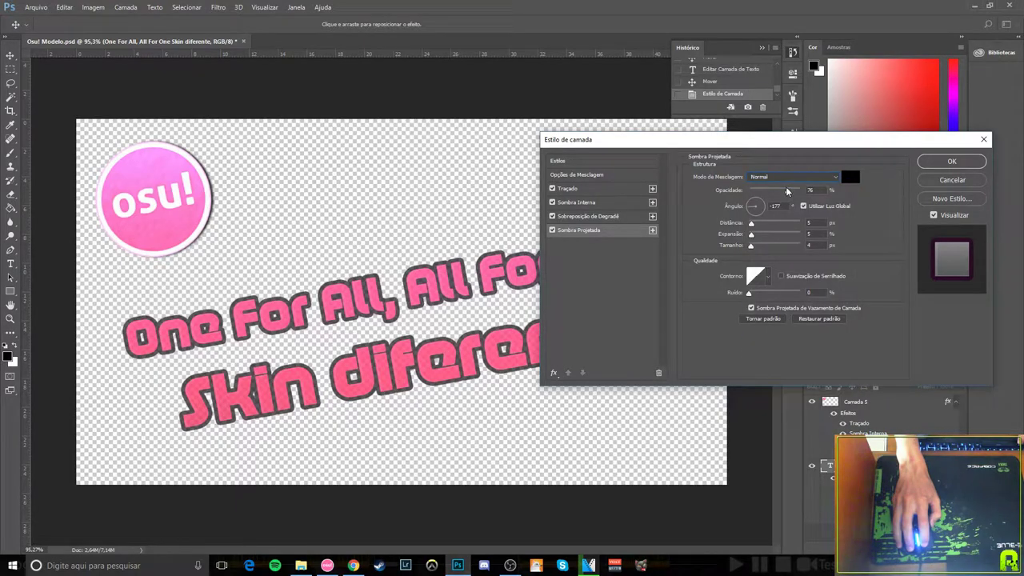
# - Switch off the purple stroke outline and keep the drop shadow enabled
pyautogui.click(606, 191)
pyautogui.click(552, 189)
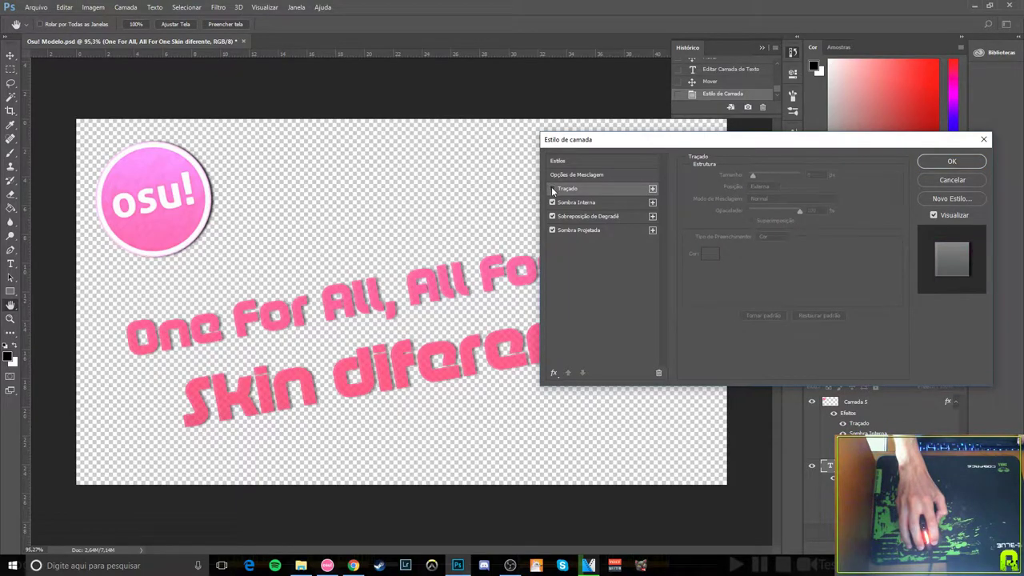
pyautogui.click(551, 230)
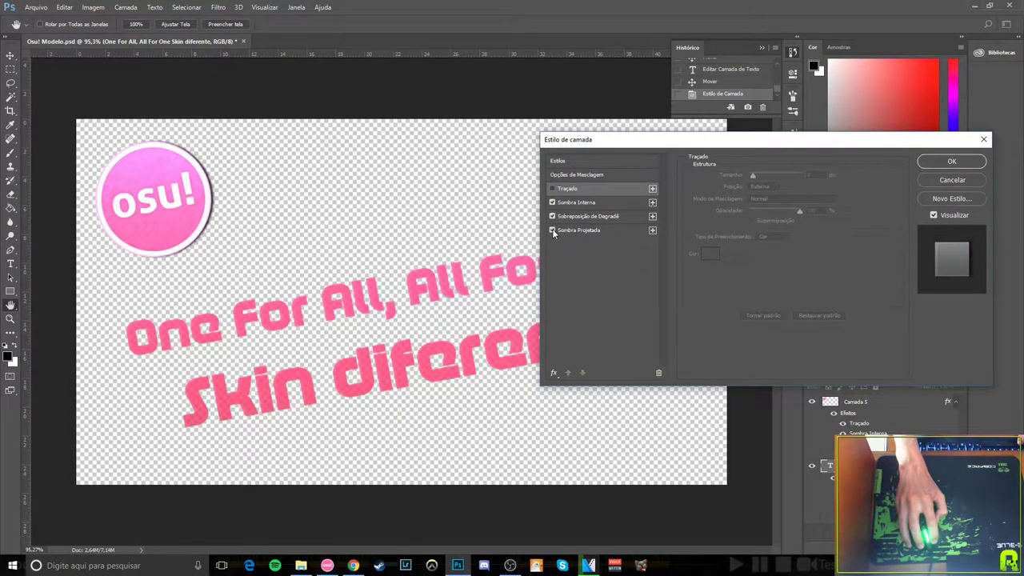
pyautogui.click(554, 374)
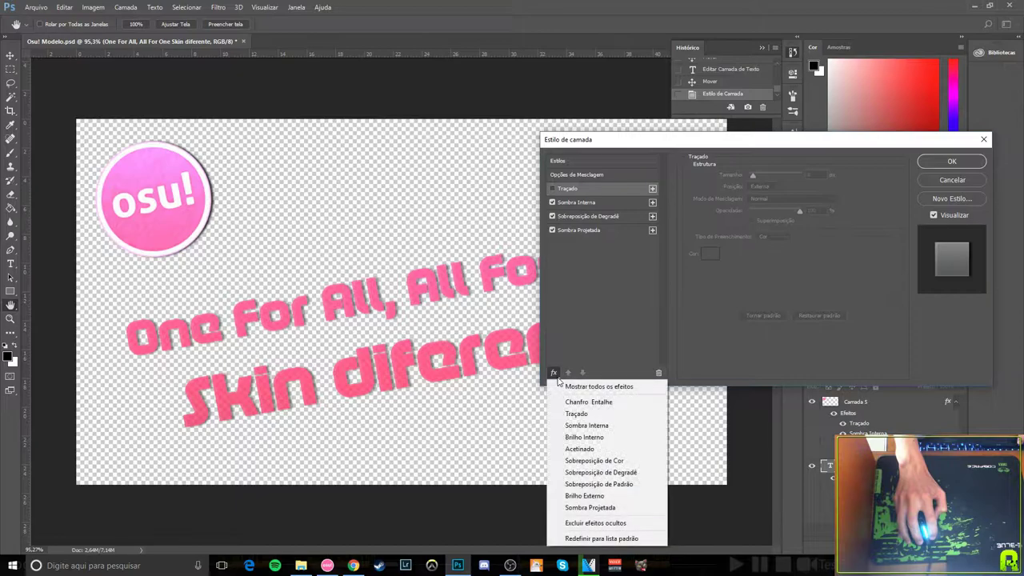
# - Add a Multiply satin at 39% opacity and a white Divide outer glow at 35%, 7 px
pyautogui.click(579, 449)
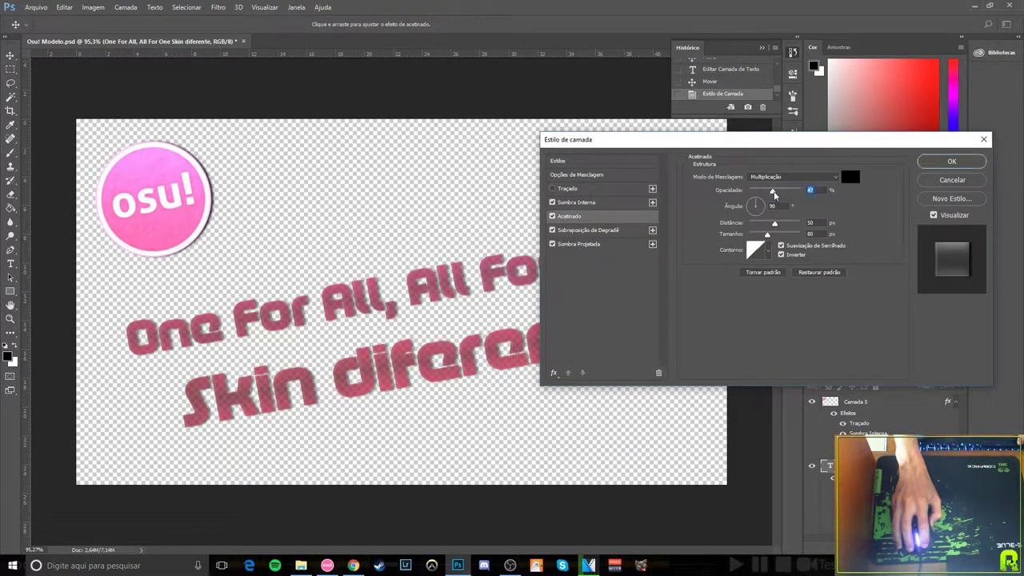
pyautogui.moveTo(774, 194); pyautogui.dragTo(774, 196)
pyautogui.hotkey('shift', 'Down')
pyautogui.hotkey('shift', 'Down')
pyautogui.hotkey('shift', 'Down')
pyautogui.click(554, 373)
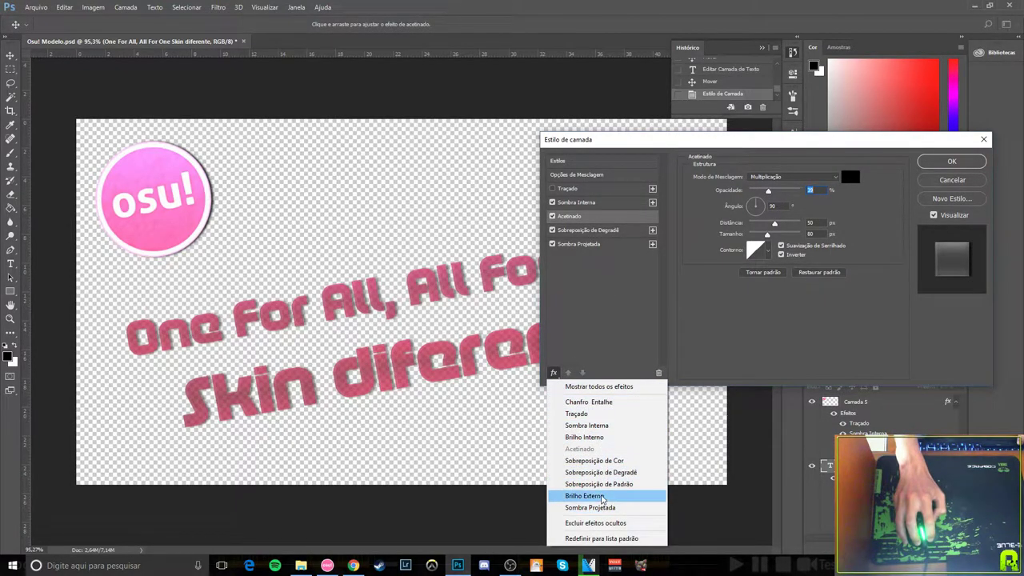
pyautogui.click(599, 495)
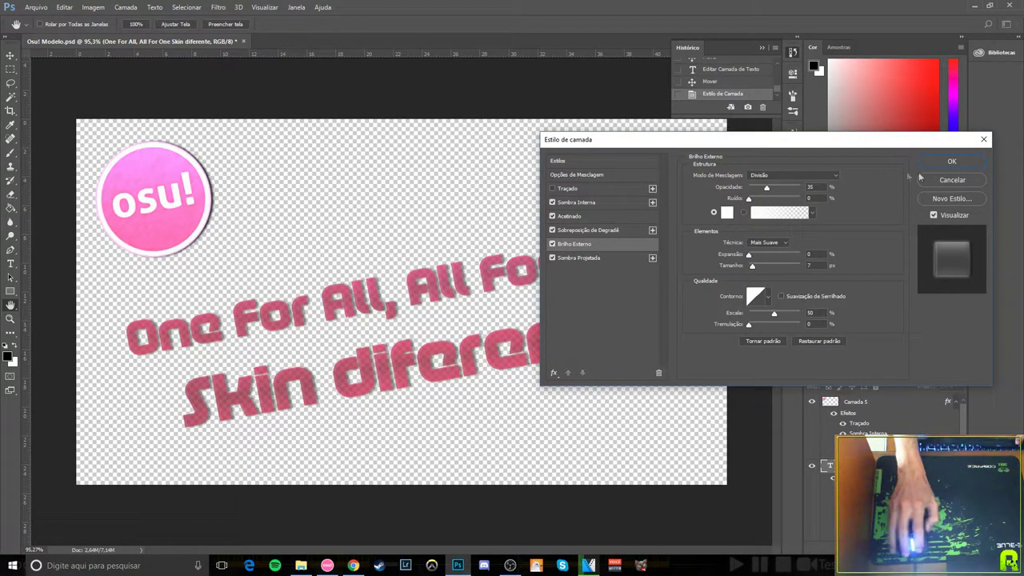
pyautogui.click(604, 163)
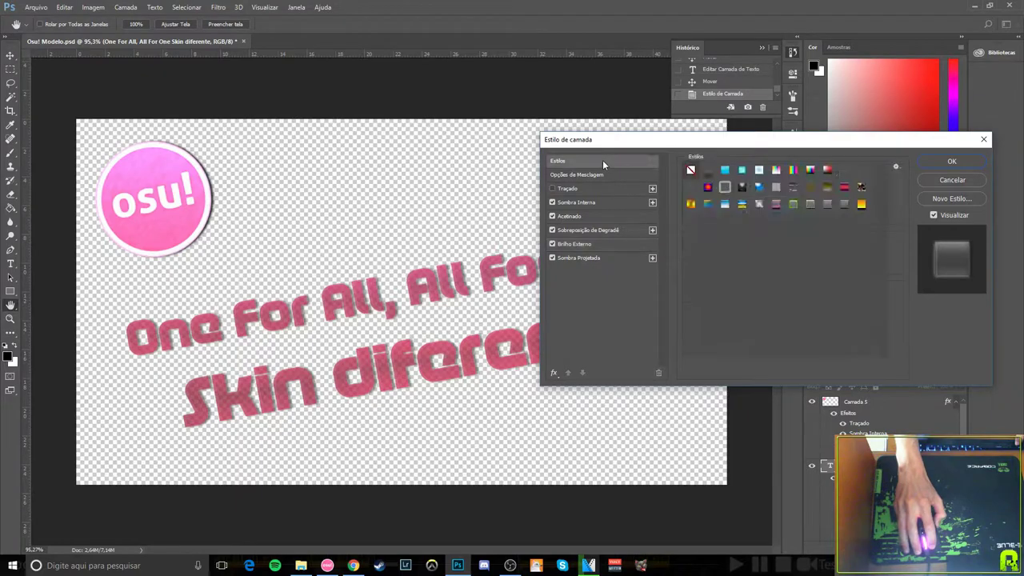
# - Save the banner text's current effects as a new style named 'Novo estilo'
pyautogui.click(944, 198)
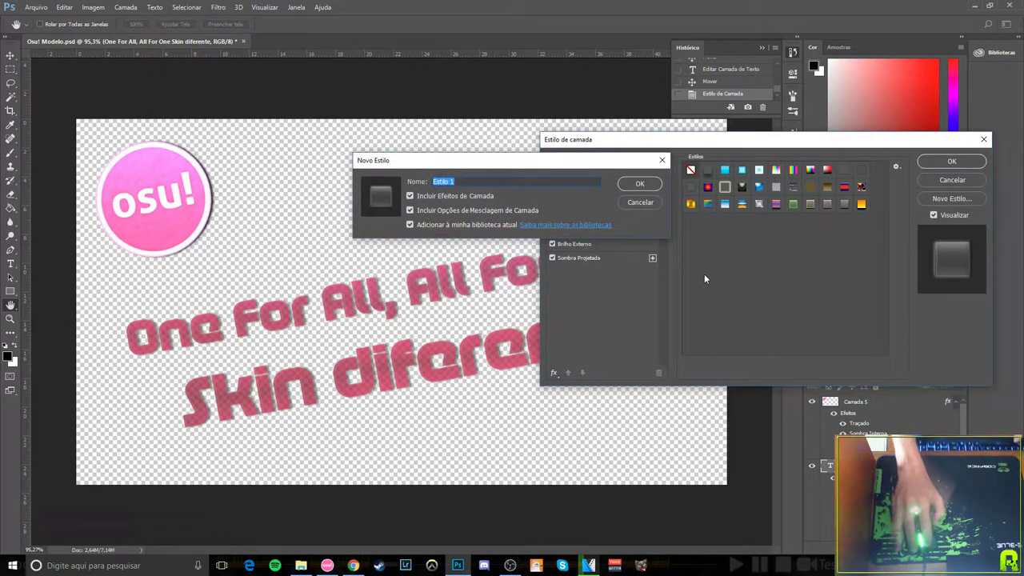
pyautogui.write('Novo est')
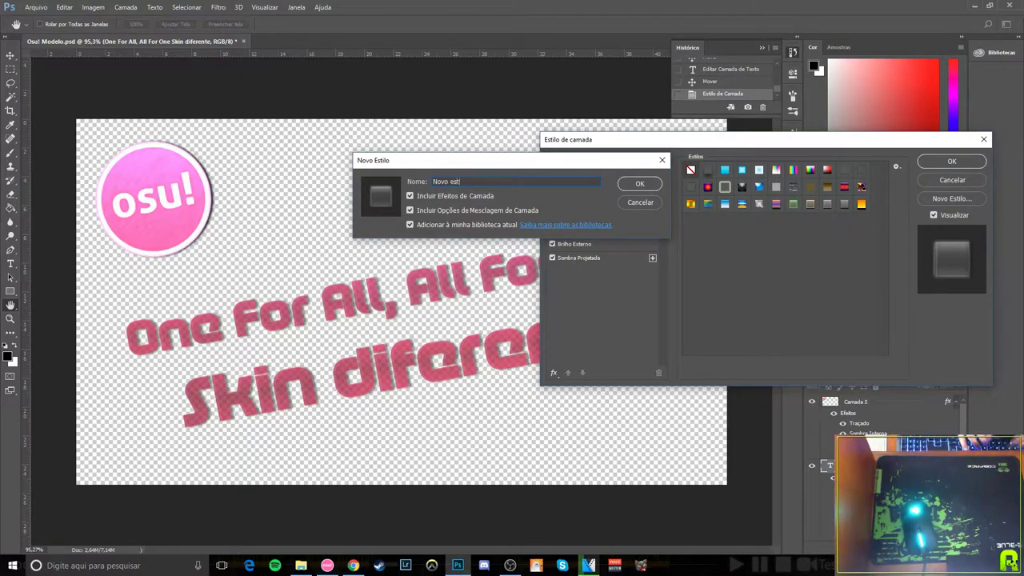
pyautogui.write('ilo')
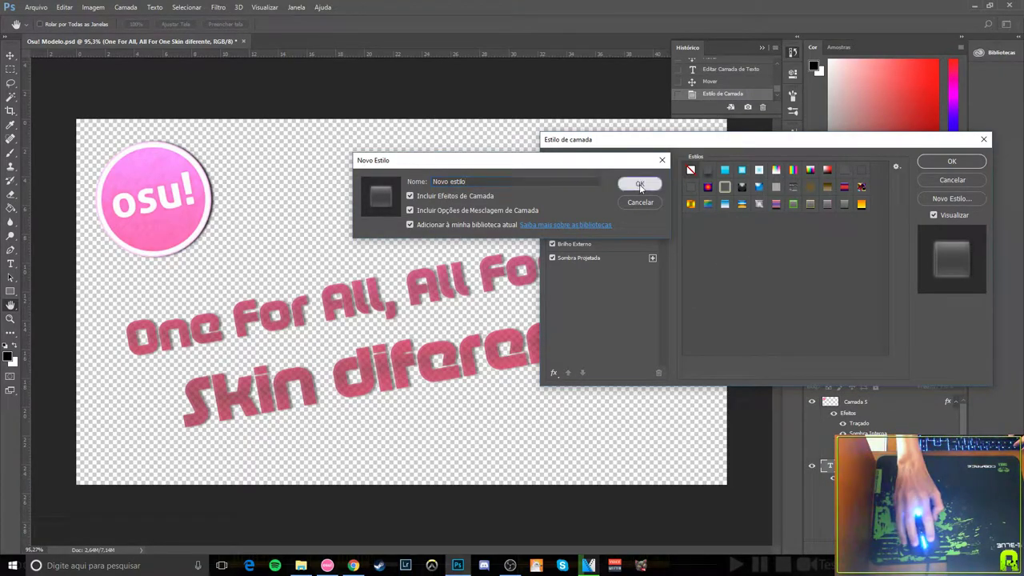
pyautogui.click(640, 185)
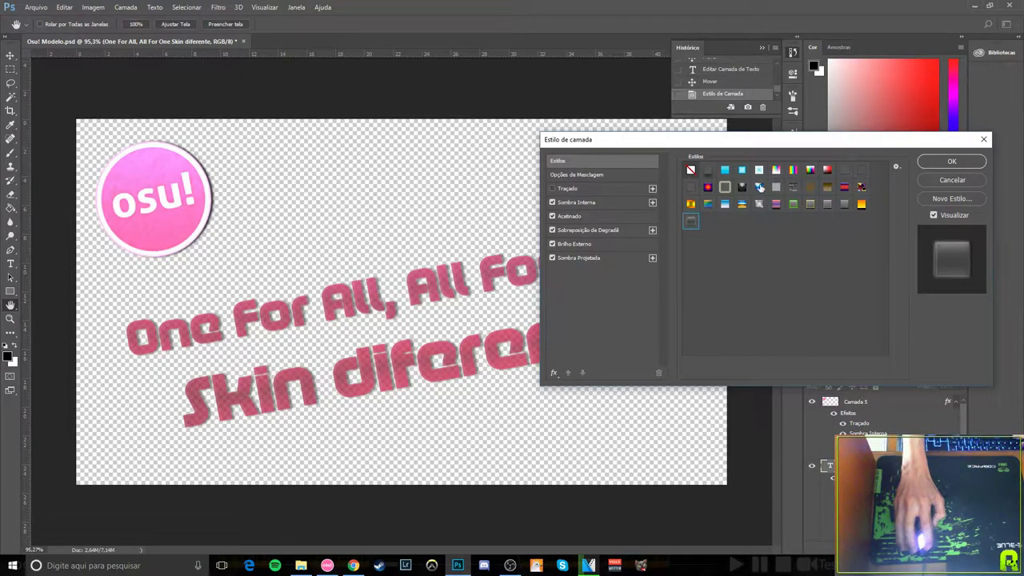
# - Try the saved style and the orange, blue, rainbow and gradient preset styles on the text
pyautogui.click(691, 221)
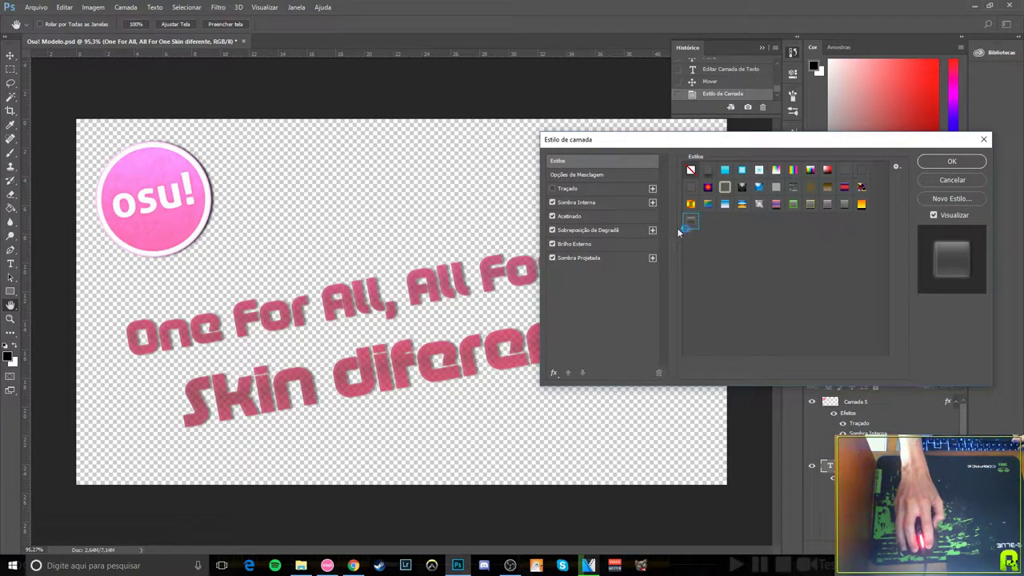
pyautogui.click(827, 204)
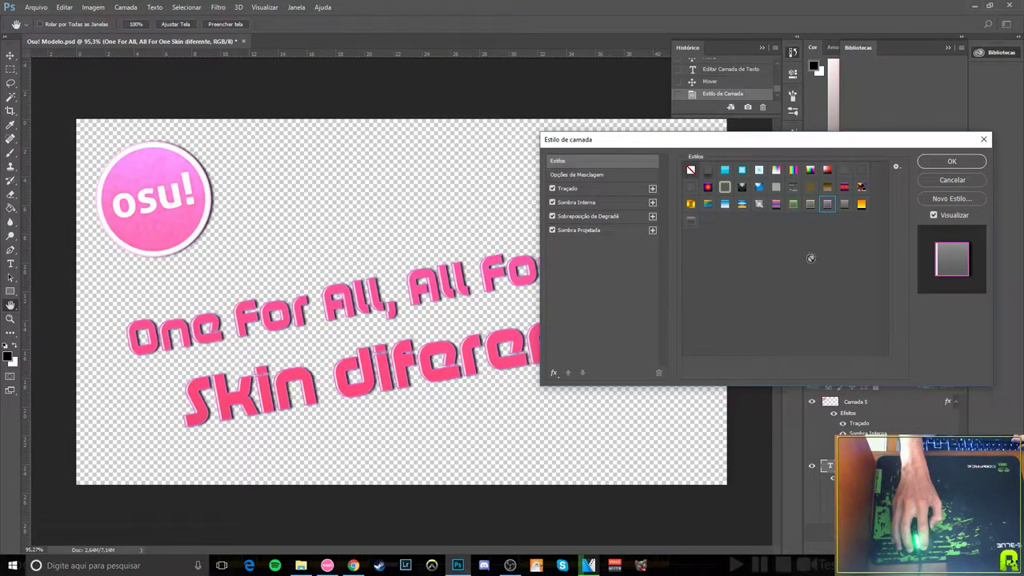
pyautogui.click(860, 204)
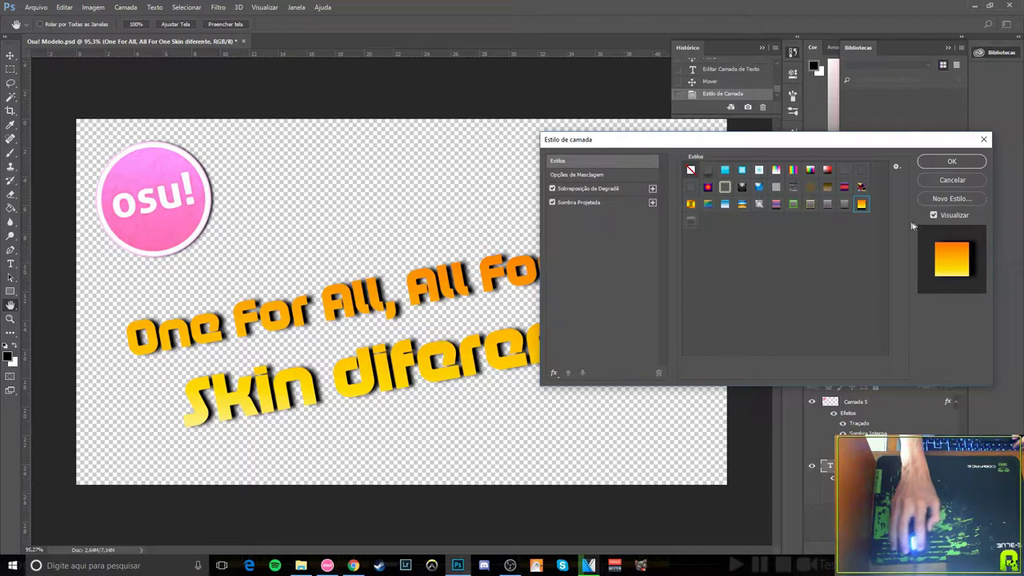
pyautogui.click(693, 223)
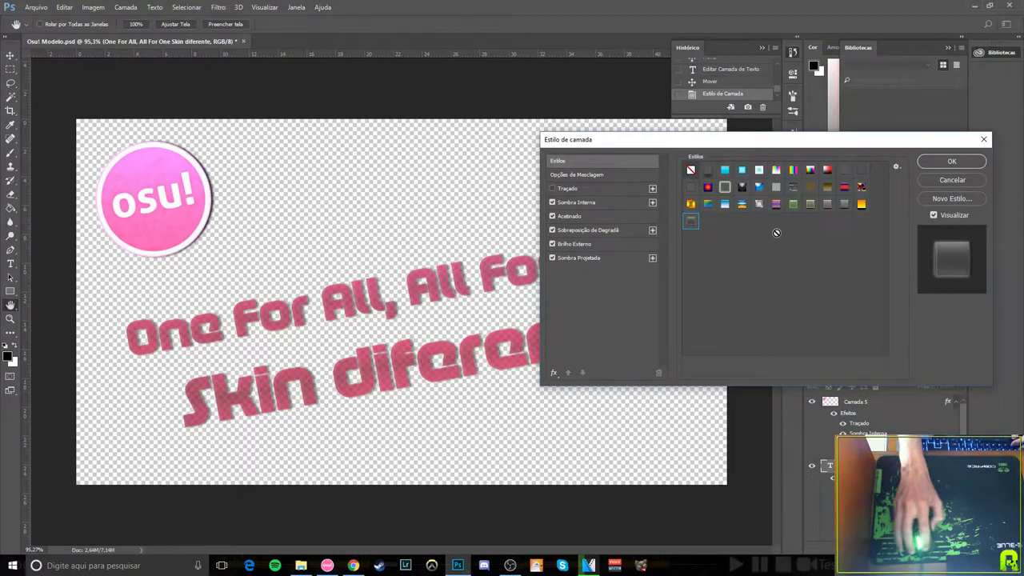
pyautogui.click(725, 205)
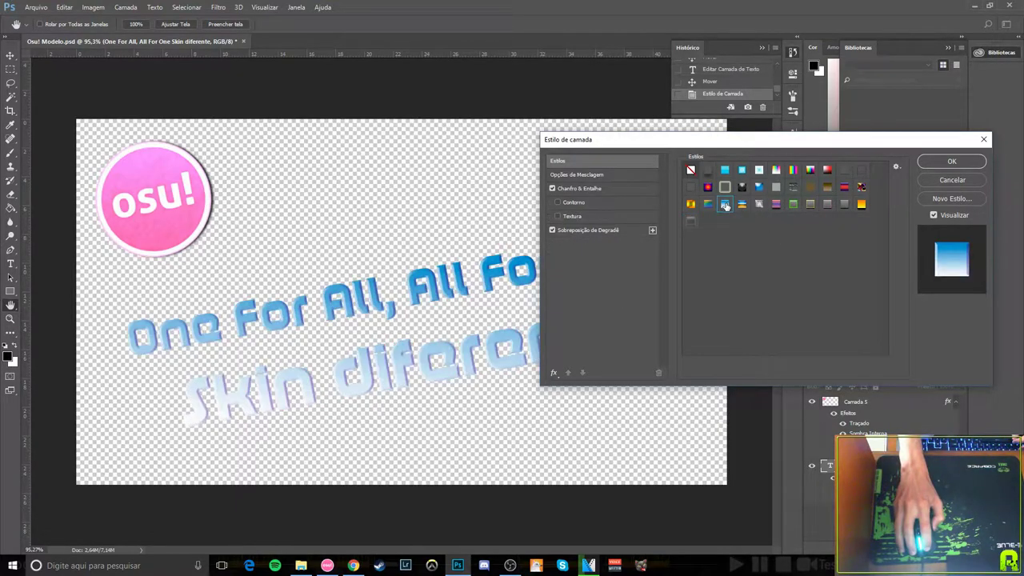
pyautogui.click(708, 204)
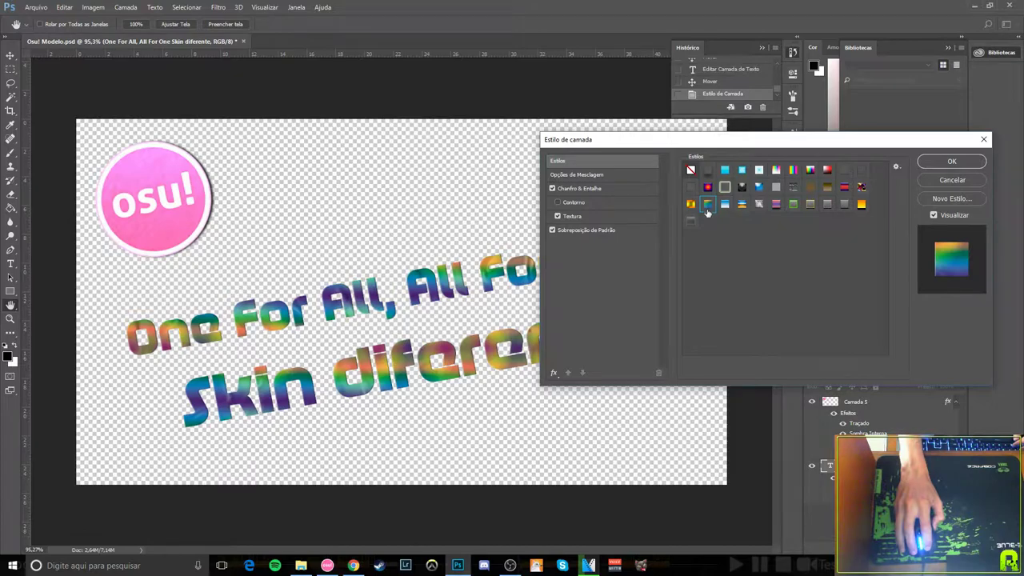
pyautogui.click(690, 205)
pyautogui.click(776, 170)
pyautogui.click(793, 169)
# - Settle on the pink stroke preset style and move the Layer Style dialog off the text
pyautogui.moveTo(730, 143)
pyautogui.mouseDown()
pyautogui.moveTo(688, 397)
pyautogui.moveTo(693, 468)
pyautogui.moveTo(713, 143)
pyautogui.moveTo(696, 172)
pyautogui.moveTo(713, 126)
pyautogui.mouseUp()
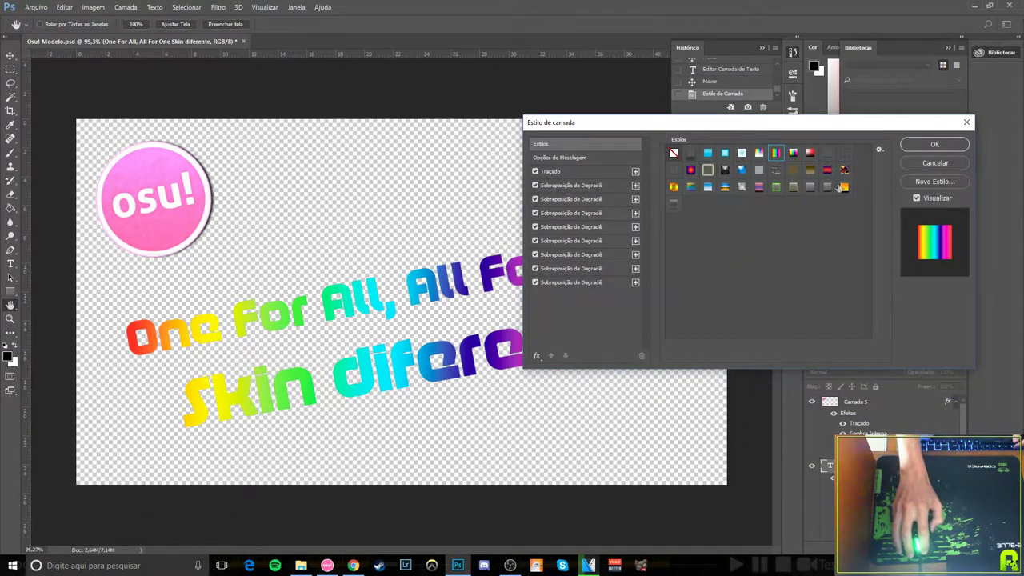
pyautogui.click(810, 186)
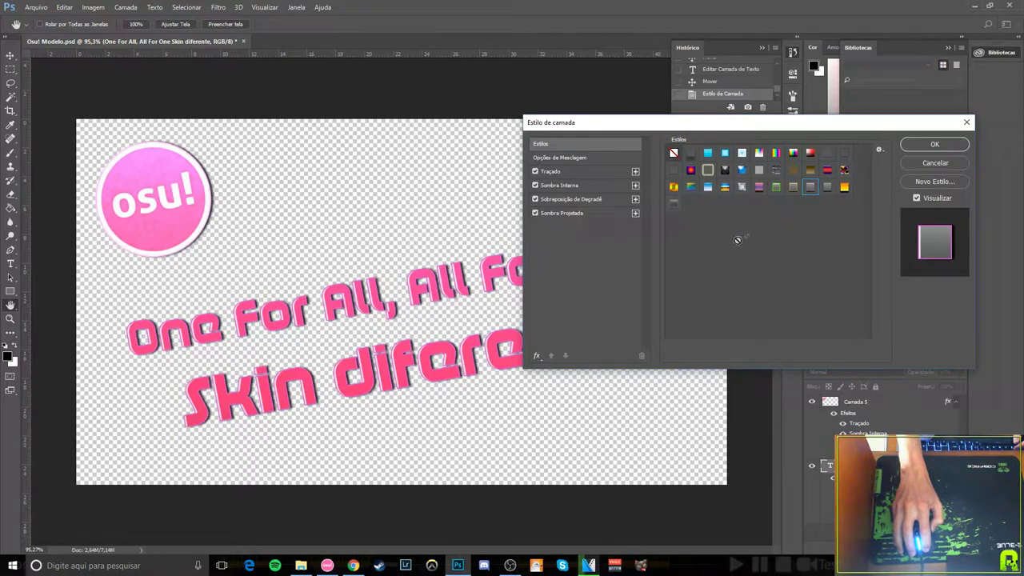
pyautogui.moveTo(770, 128); pyautogui.dragTo(772, 163)
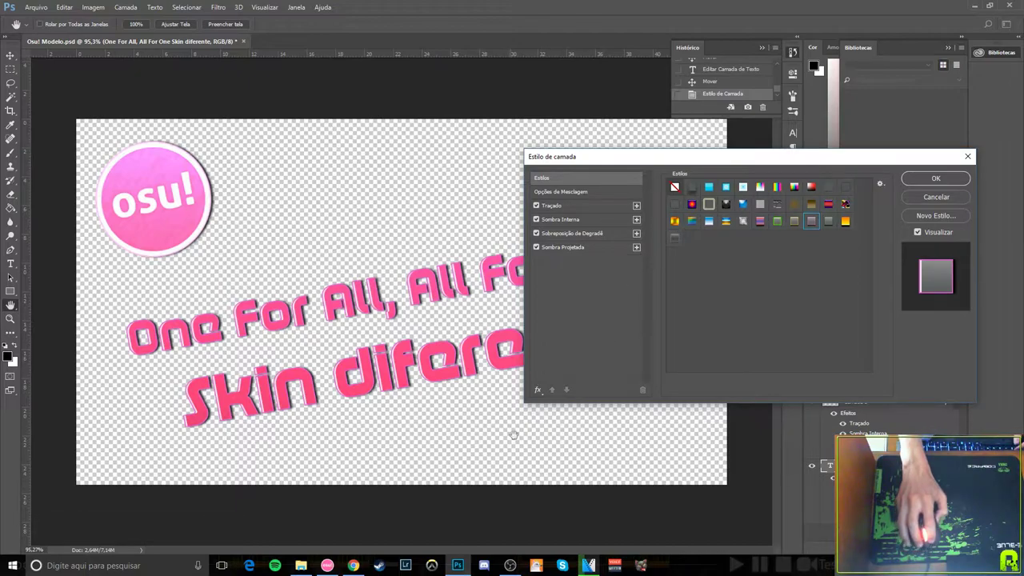
pyautogui.moveTo(660, 158); pyautogui.dragTo(682, 157)
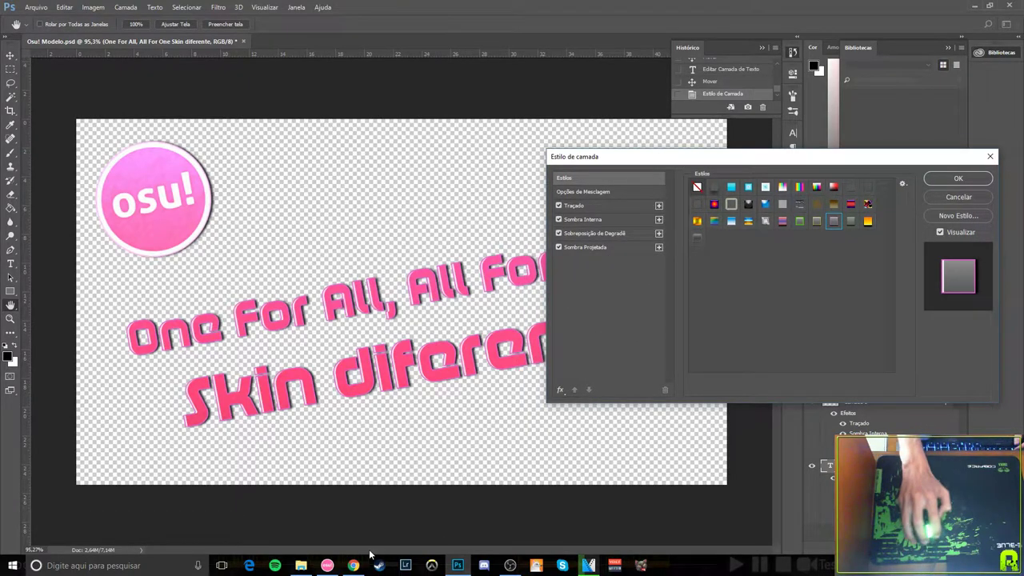
# - In the osu! editor, find the 1366x768 pixiv background image in the song folder, then cancel
pyautogui.click(327, 566)
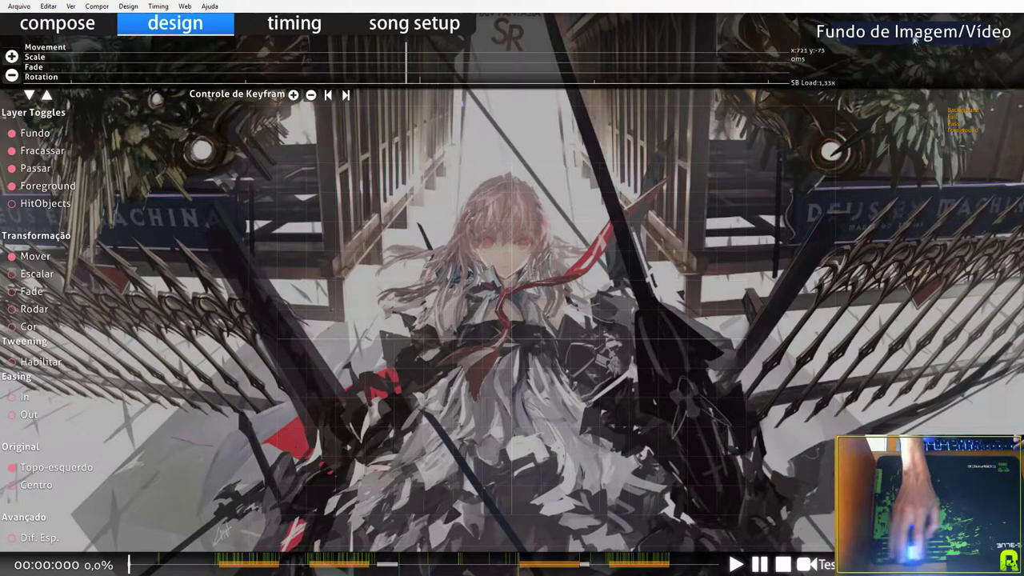
pyautogui.click(786, 119)
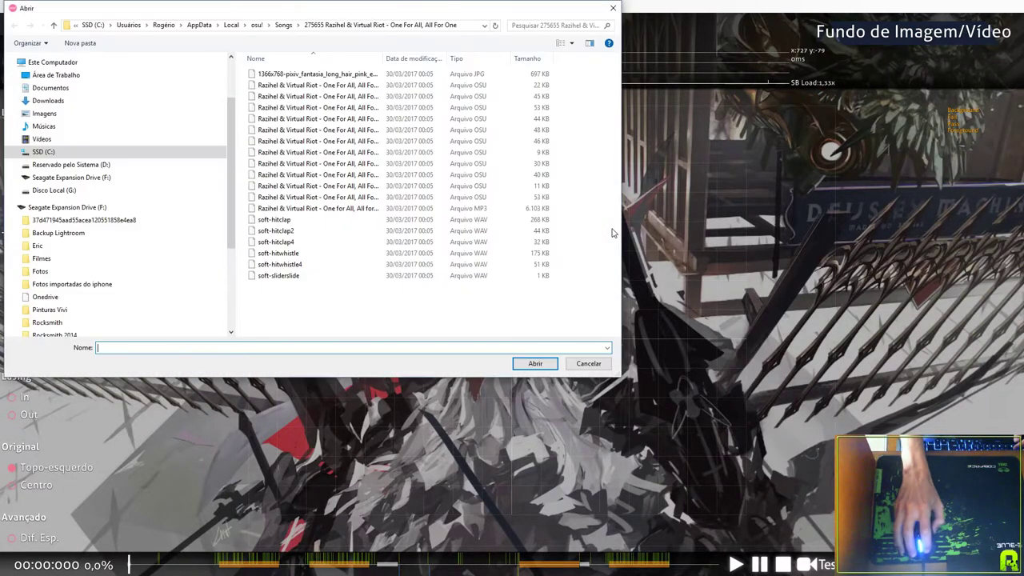
pyautogui.click(309, 75)
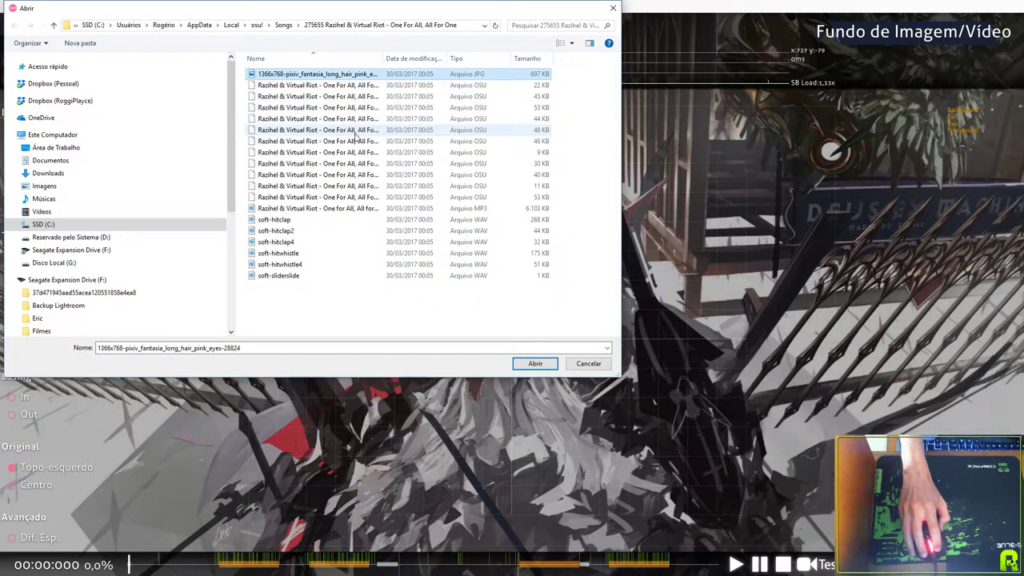
pyautogui.click(589, 364)
# - Minimise the osu! editor to show the Windows desktop
pyautogui.press('super')
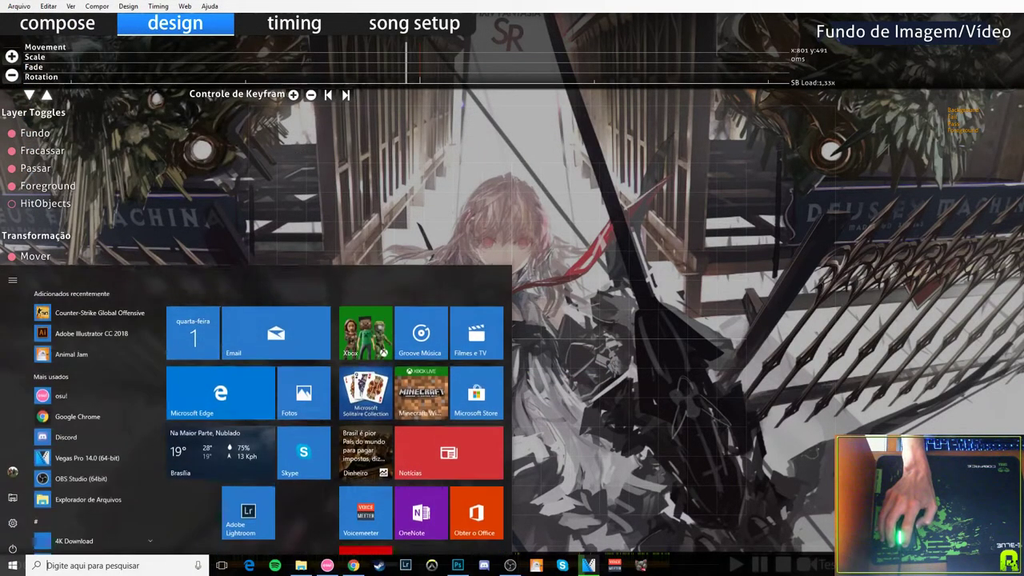
pyautogui.press('super')
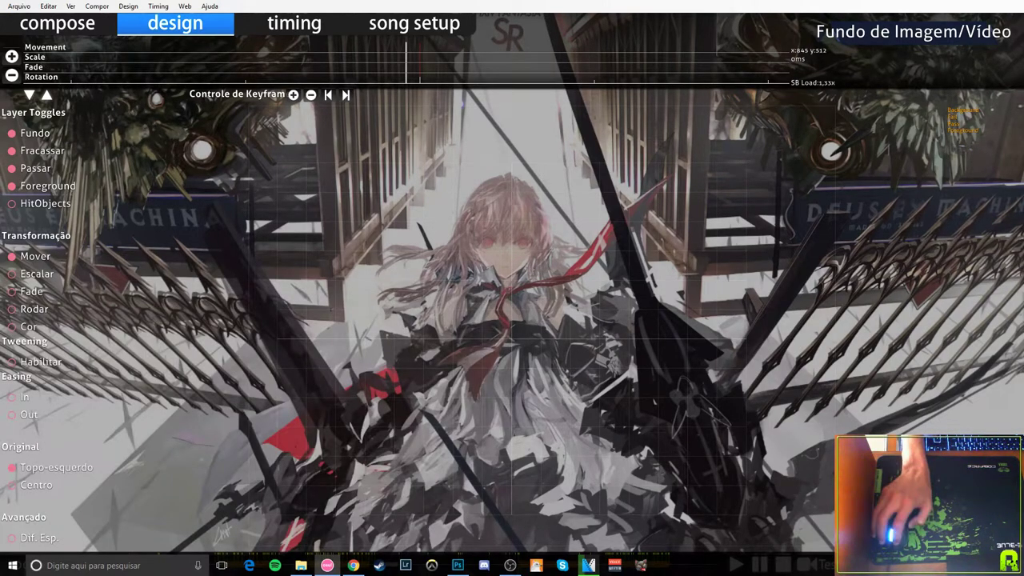
pyautogui.press('super+d')
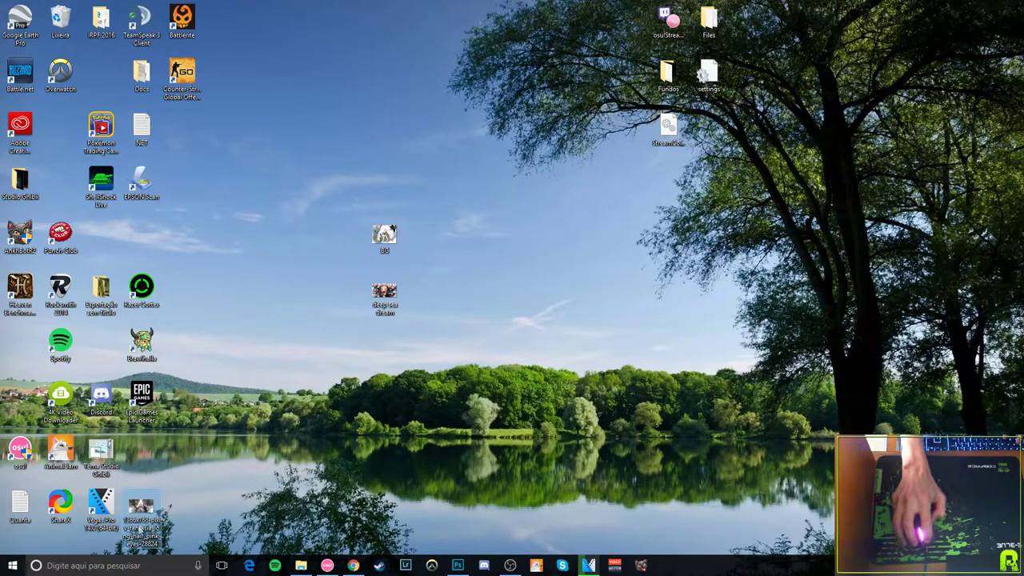
# - Move the pixiv image file into open desktop space, then cancel Photoshop's trial Layer Style
pyautogui.moveTo(142, 520); pyautogui.dragTo(464, 244)
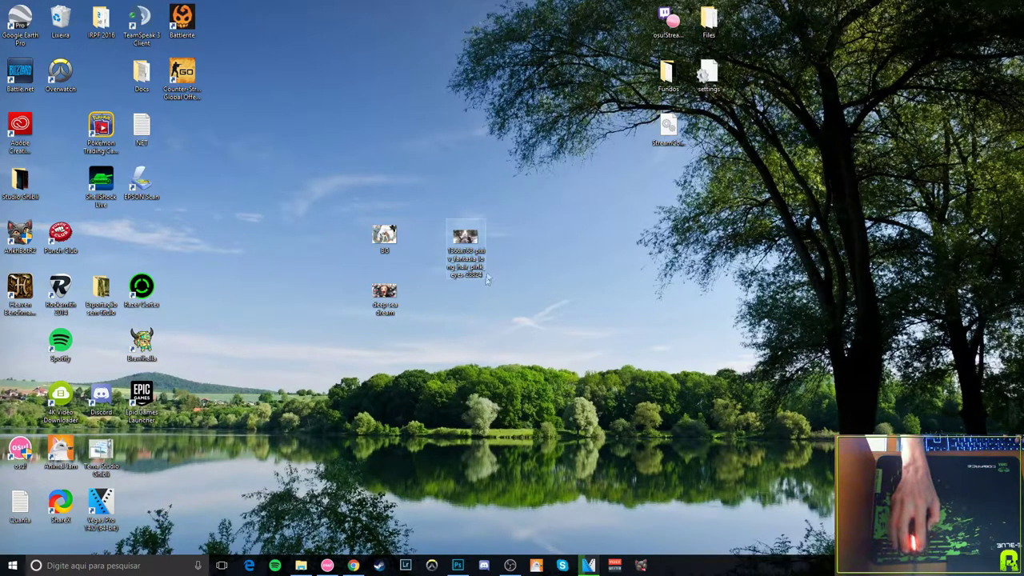
pyautogui.click(459, 565)
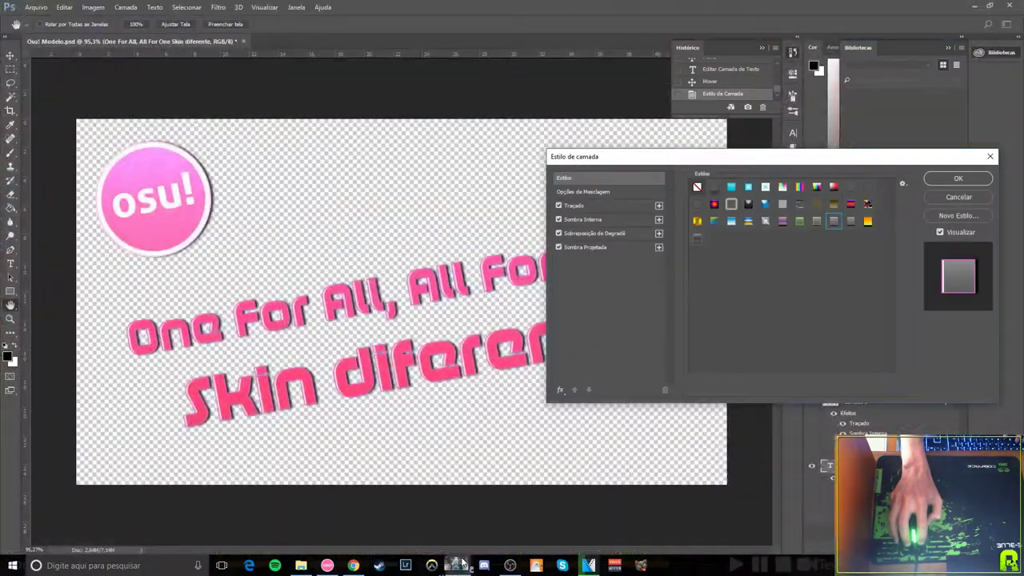
pyautogui.click(963, 200)
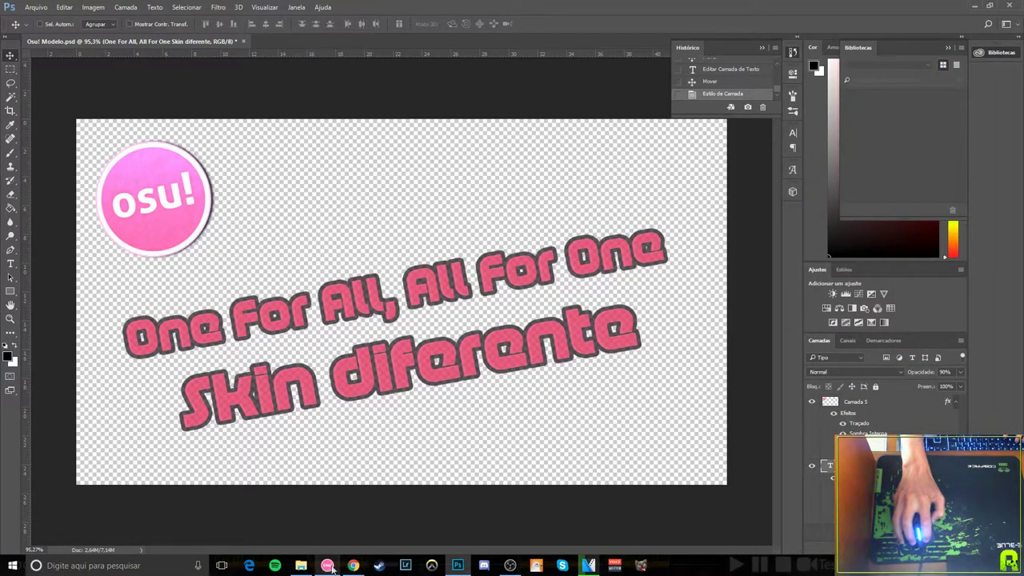
pyautogui.click(458, 565)
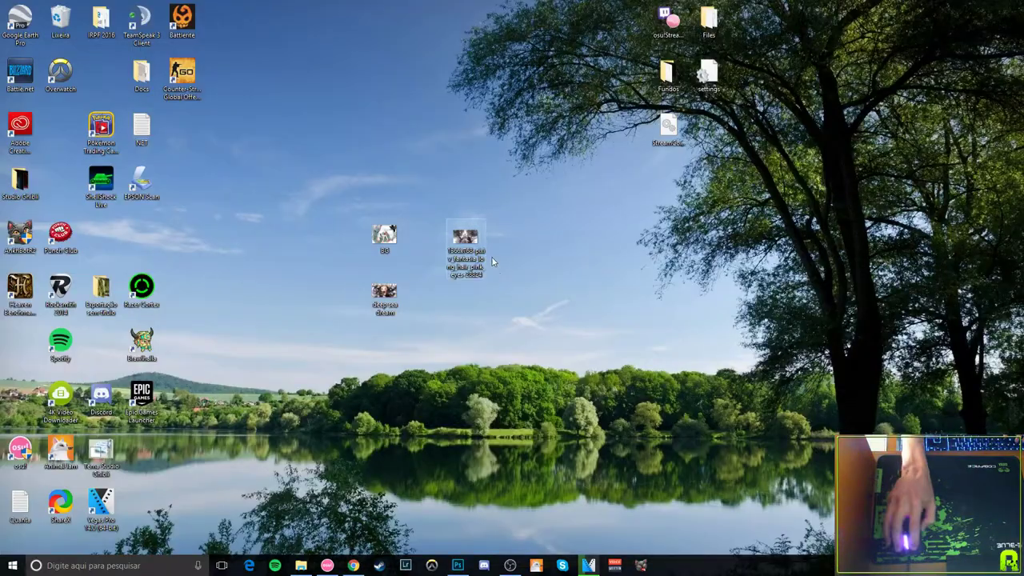
pyautogui.click(456, 564)
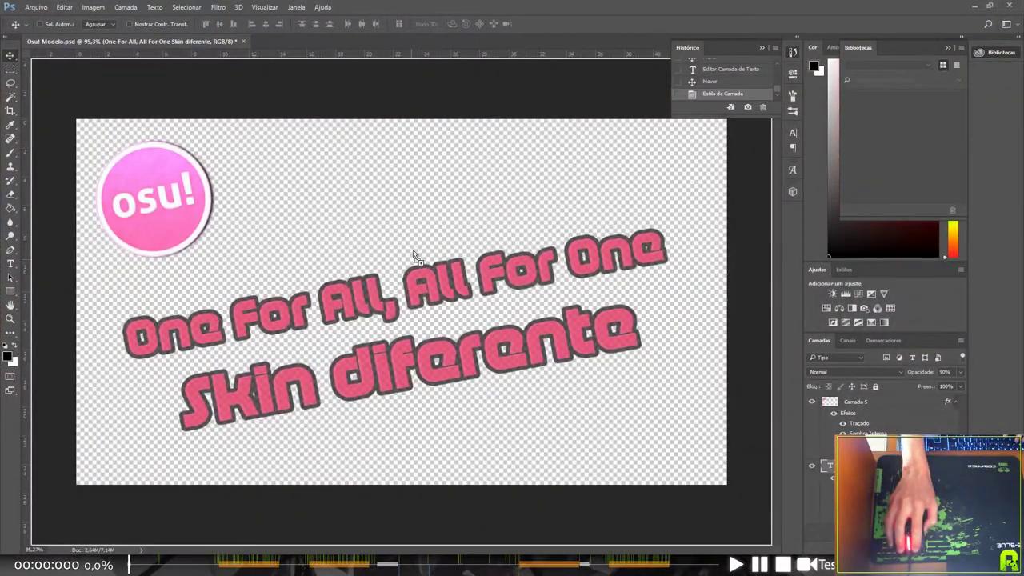
# - Paste the pixiv background into the banner and move its layer below the text layers
pyautogui.hotkey('ctrl', 'v')
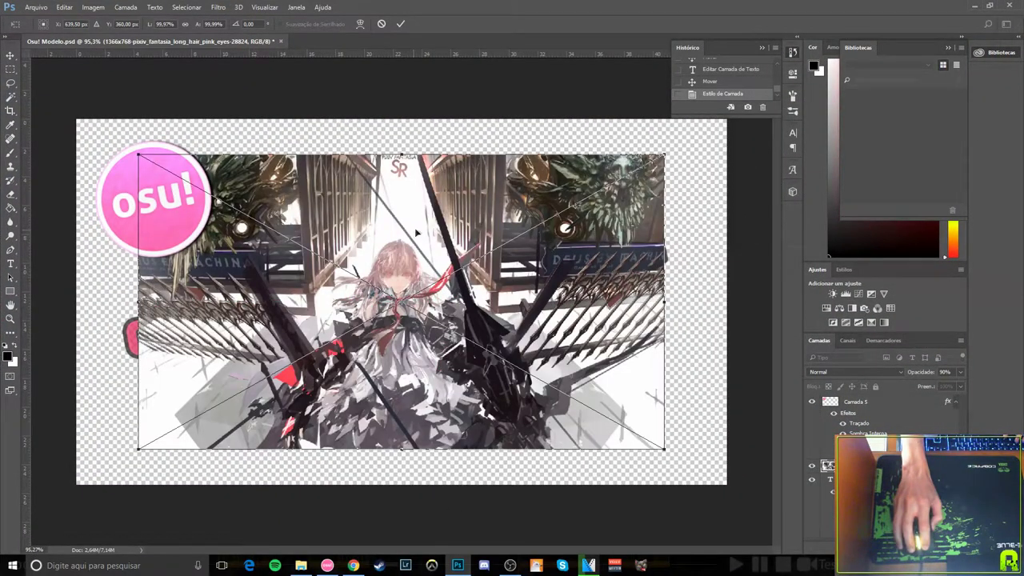
pyautogui.press('Return')
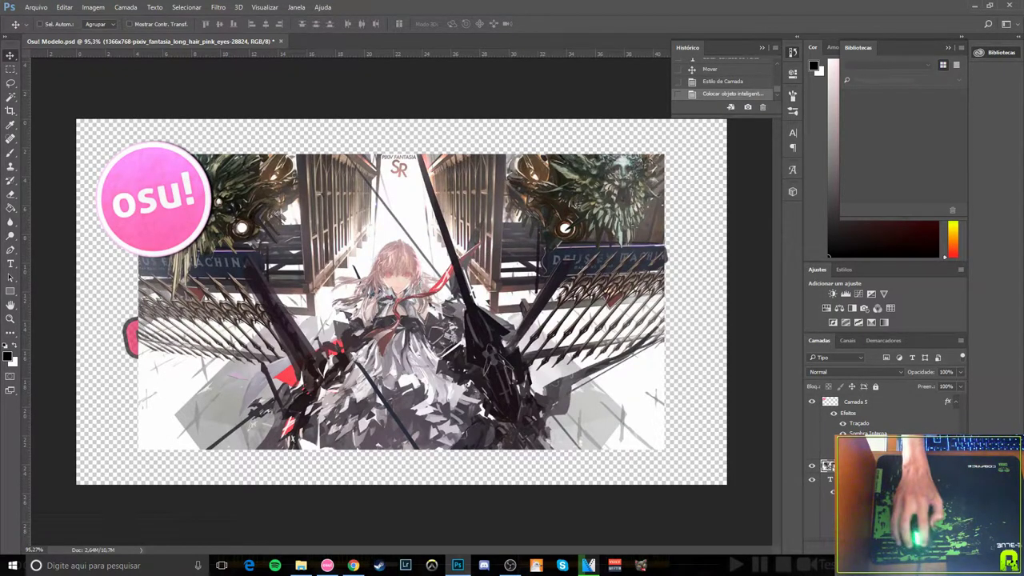
pyautogui.moveTo(828, 472); pyautogui.dragTo(824, 534)
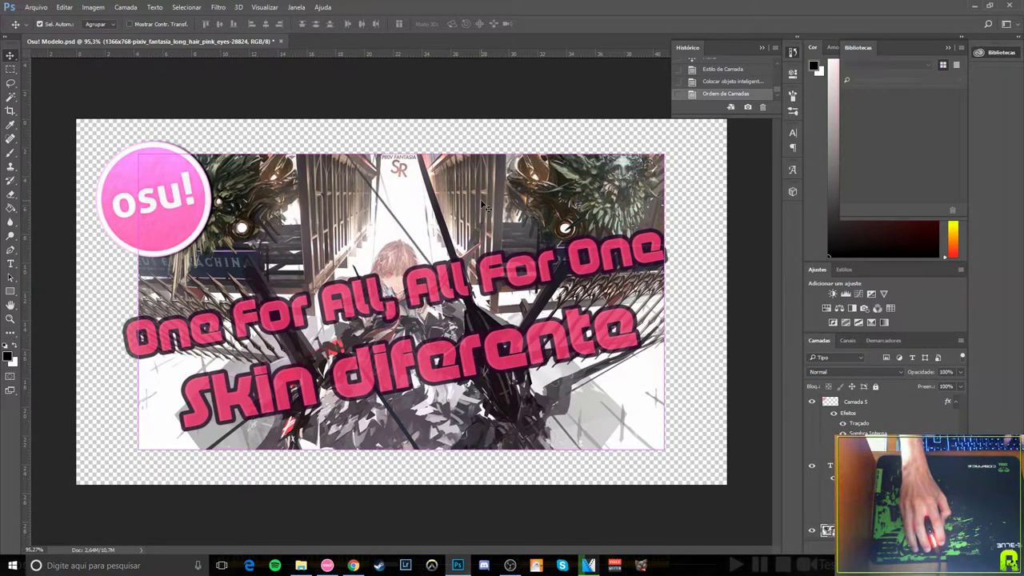
# - Scale the background up to cover the canvas, then open the text layer's Layer Style
pyautogui.hotkey('ctrl', 't')
pyautogui.moveTo(664, 151); pyautogui.dragTo(736, 128)
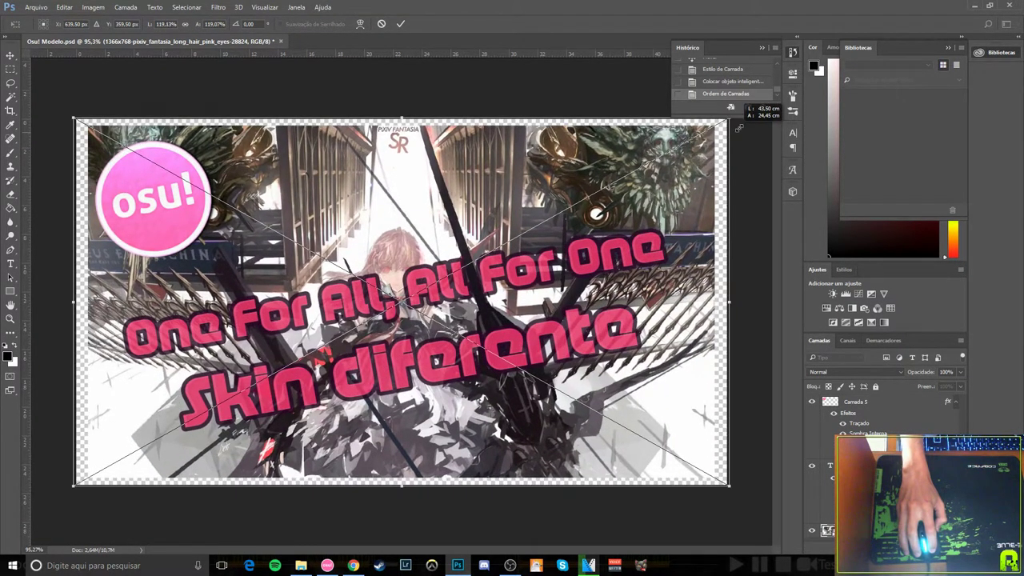
pyautogui.press('Return')
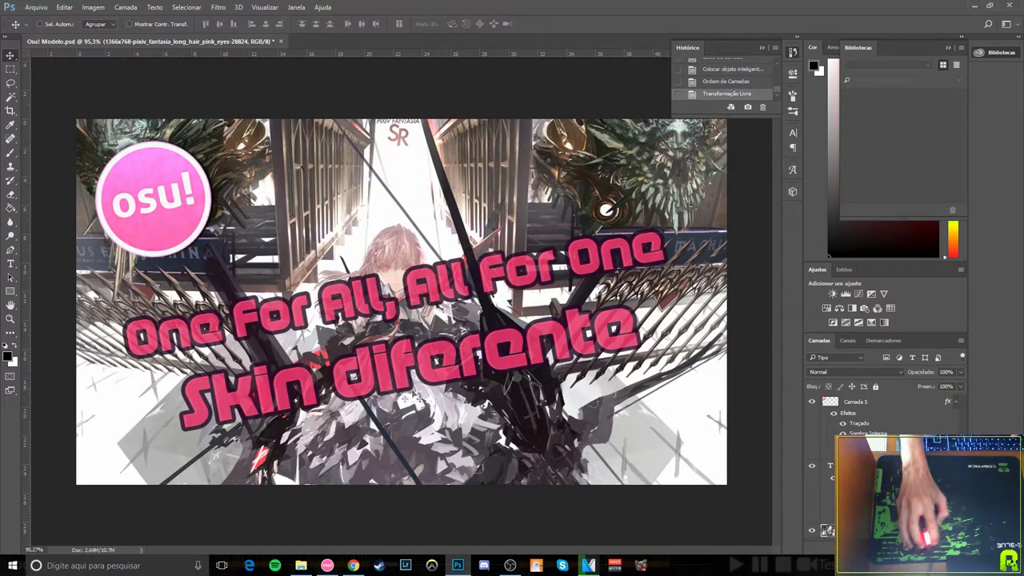
pyautogui.click(880, 466)
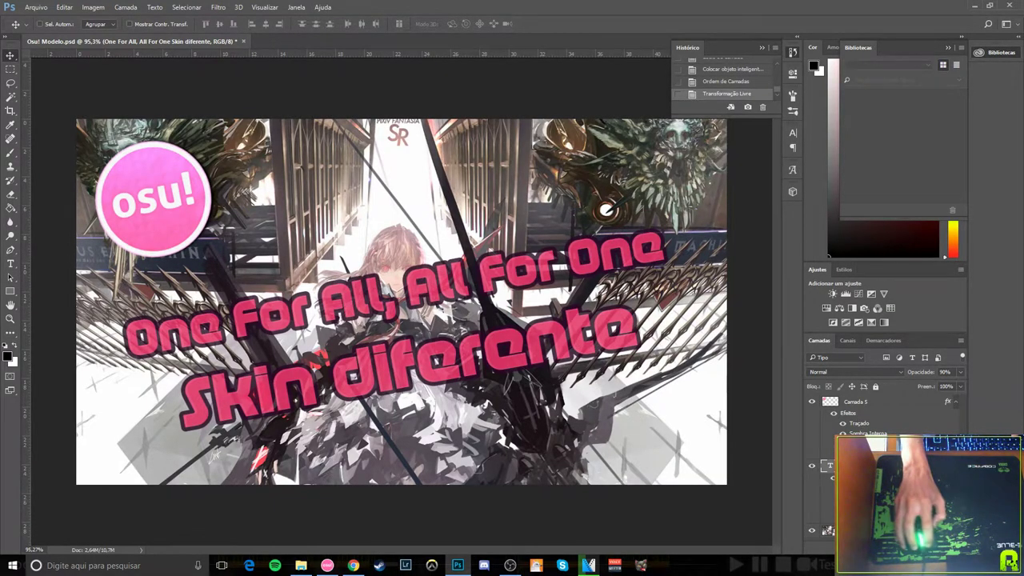
pyautogui.doubleClick(880, 466)
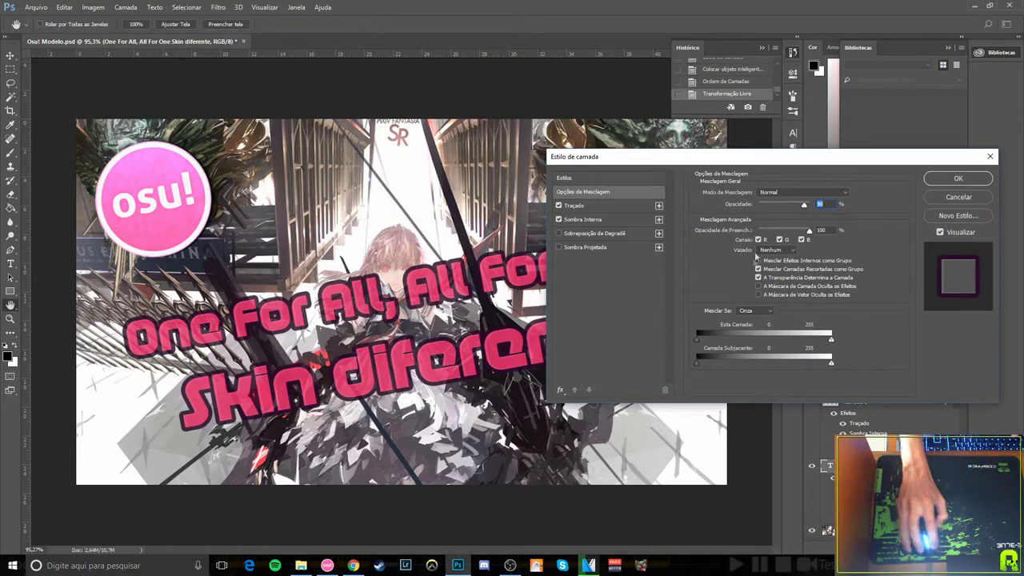
# - Apply the bright pink preset from Estilos to the banner text and confirm it
pyautogui.moveTo(823, 168); pyautogui.dragTo(776, 172)
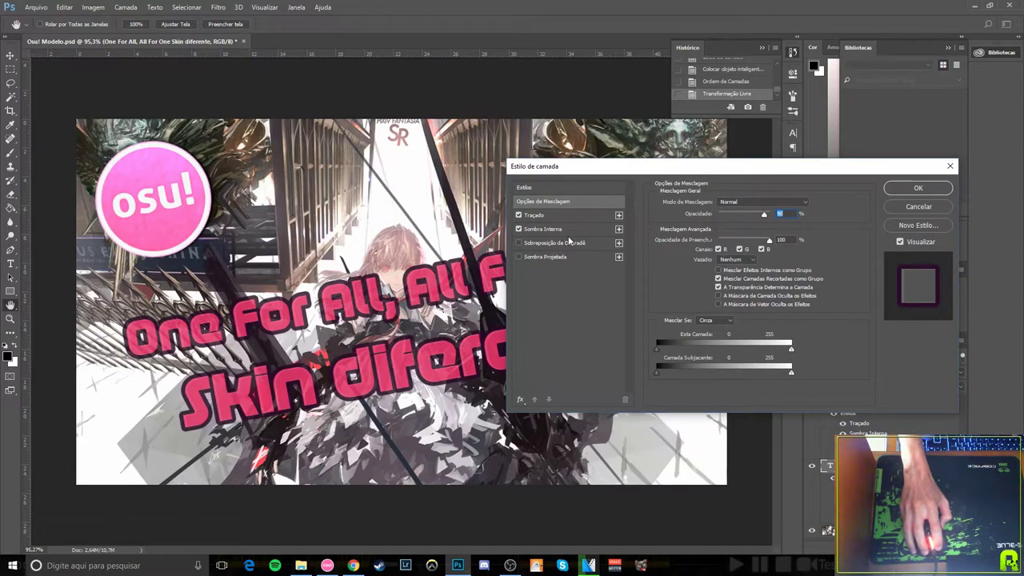
pyautogui.click(559, 190)
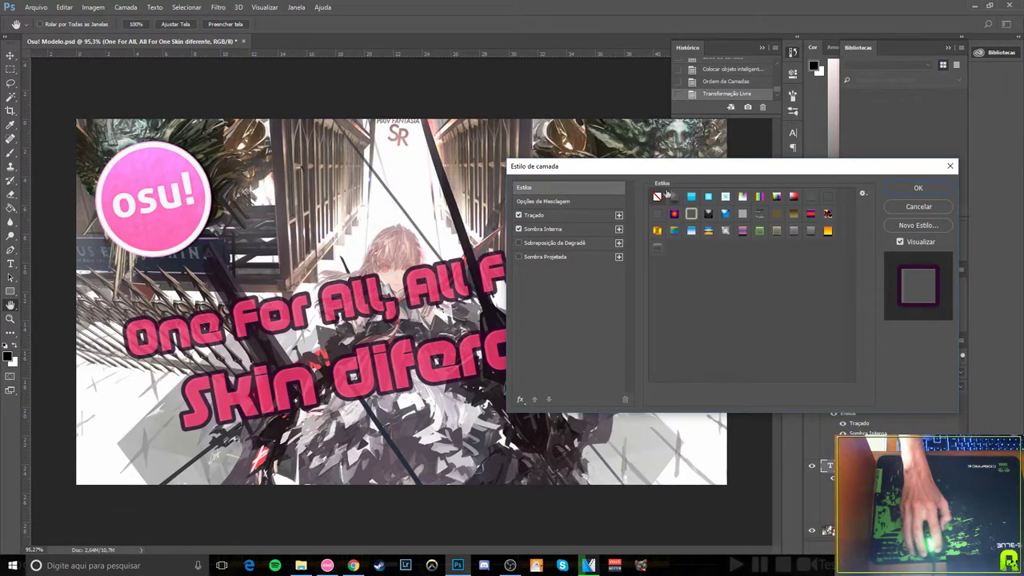
pyautogui.click(793, 231)
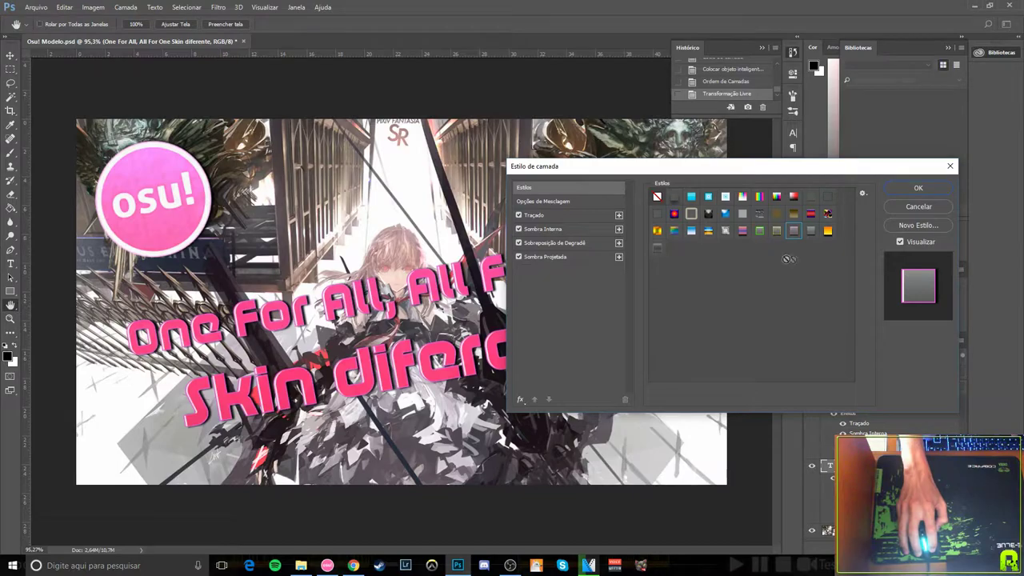
pyautogui.click(918, 189)
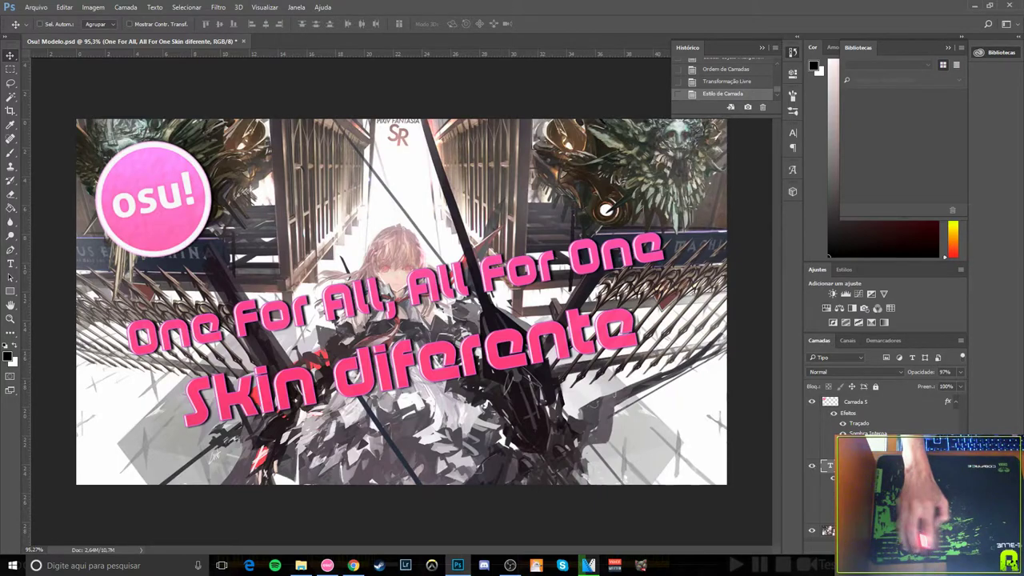
pyautogui.keyDown('ctrl'); pyautogui.click(606, 209); pyautogui.keyUp('ctrl')
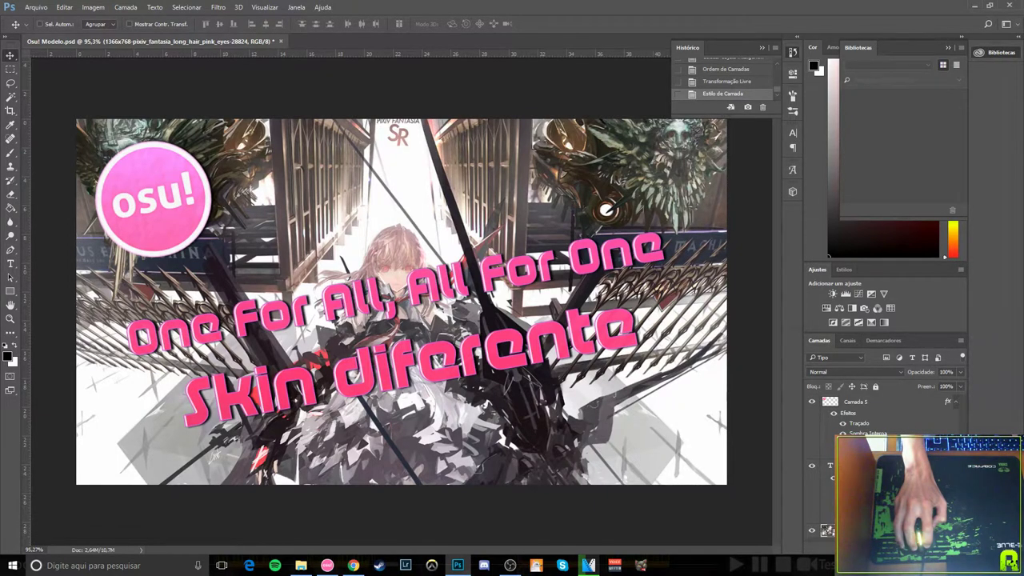
# - Try a lower fill opacity on the background layer, then close Layer Style without changes
pyautogui.doubleClick(880, 530)
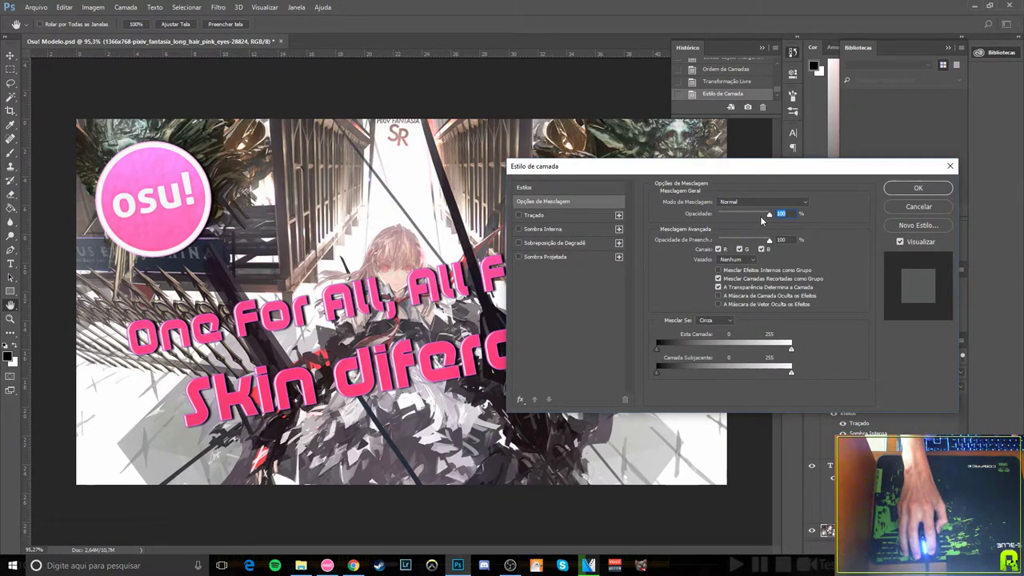
pyautogui.moveTo(769, 239)
pyautogui.mouseDown()
pyautogui.moveTo(751, 241)
pyautogui.moveTo(767, 248)
pyautogui.moveTo(762, 222)
pyautogui.mouseUp()
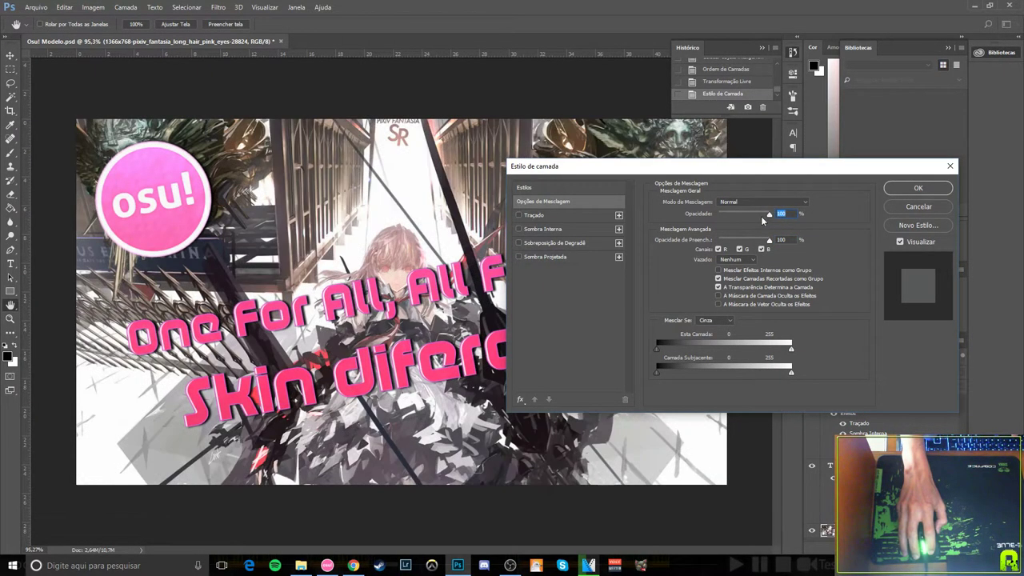
pyautogui.click(919, 188)
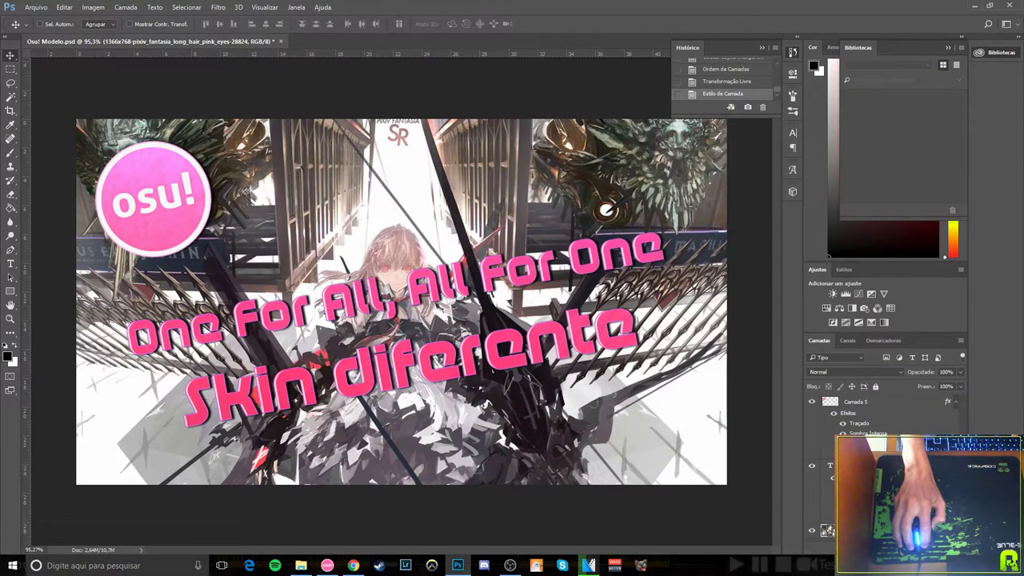
pyautogui.click(899, 552)
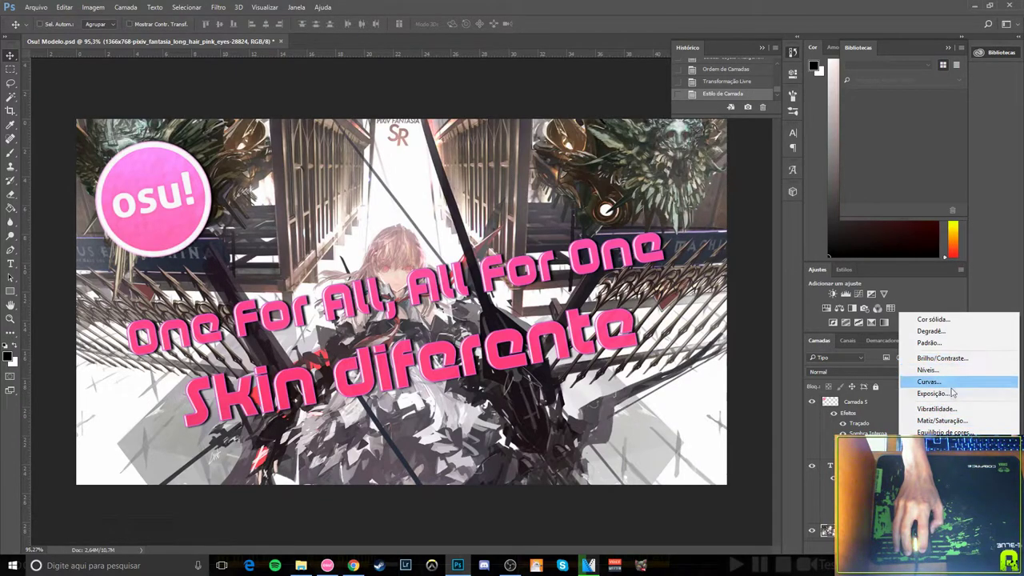
pyautogui.click(952, 358)
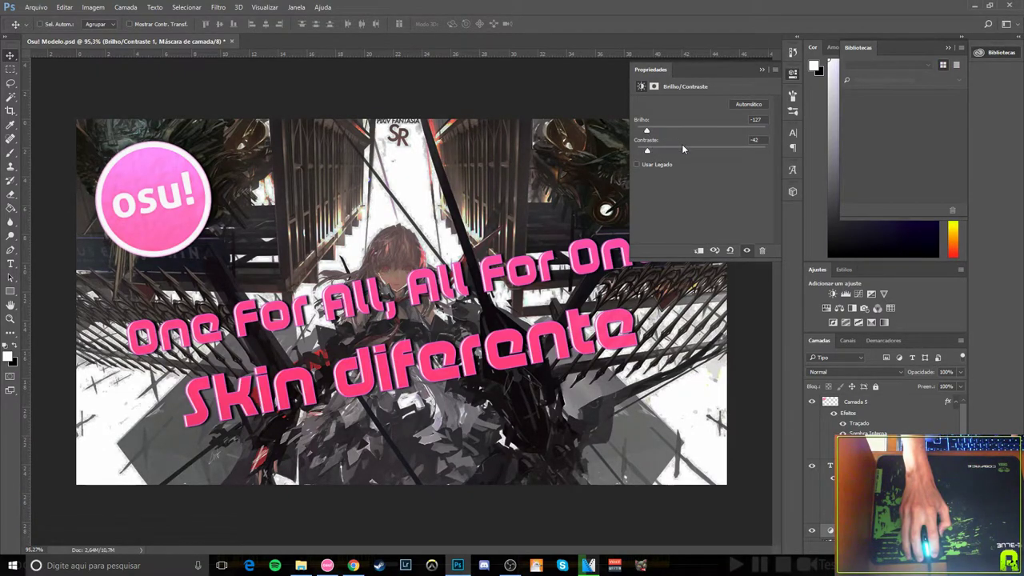
pyautogui.click(762, 70)
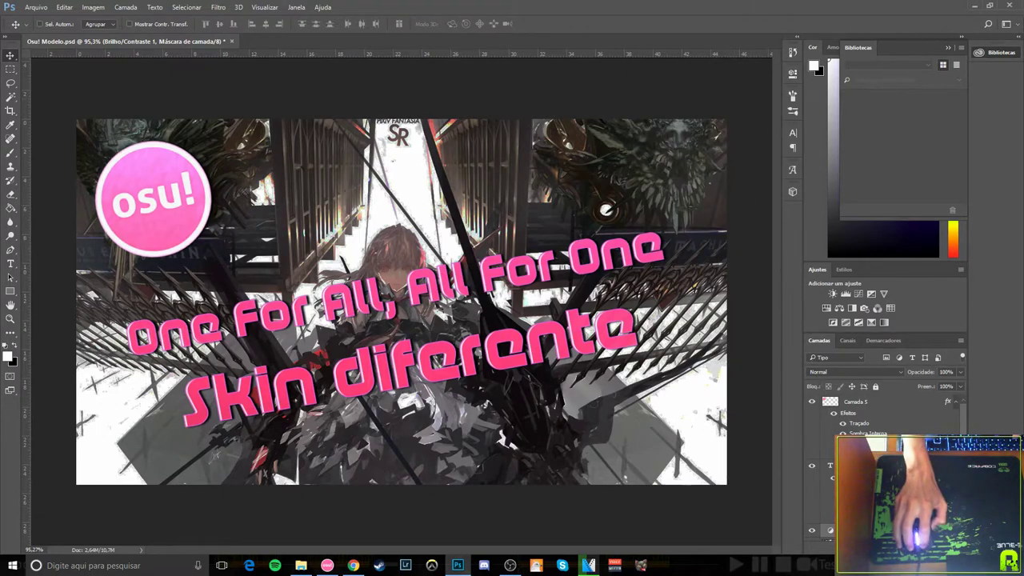
pyautogui.press('Delete')
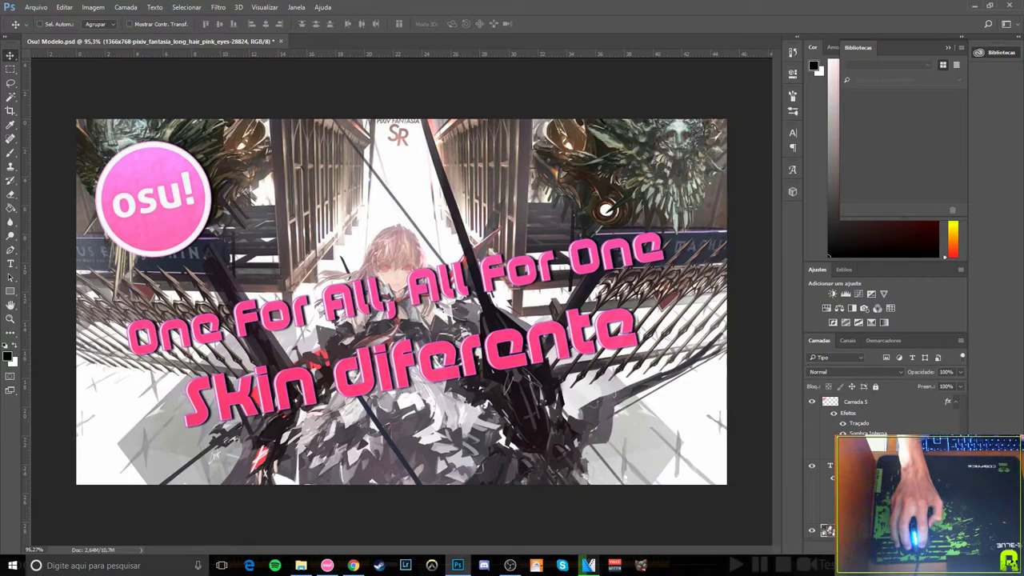
# - Add an Exposure adjustment layer at about -2.28 to darken the anime background
pyautogui.click(897, 552)
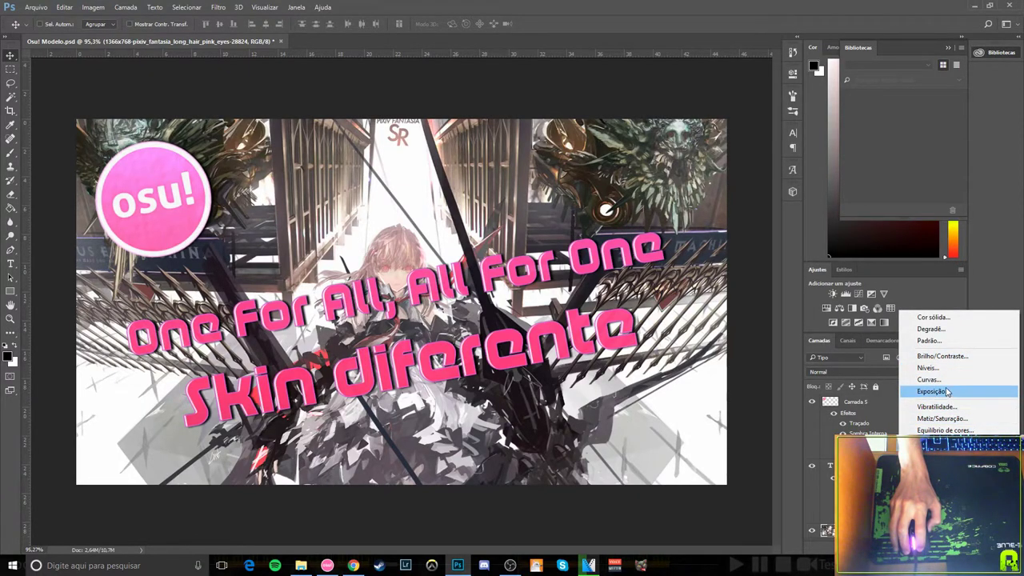
pyautogui.click(931, 392)
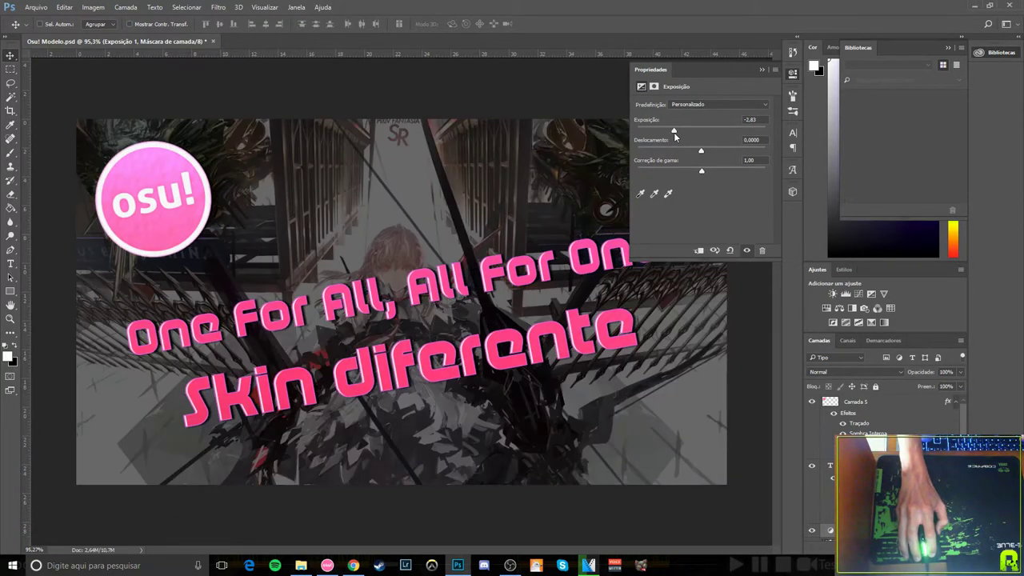
pyautogui.moveTo(679, 132); pyautogui.dragTo(677, 130)
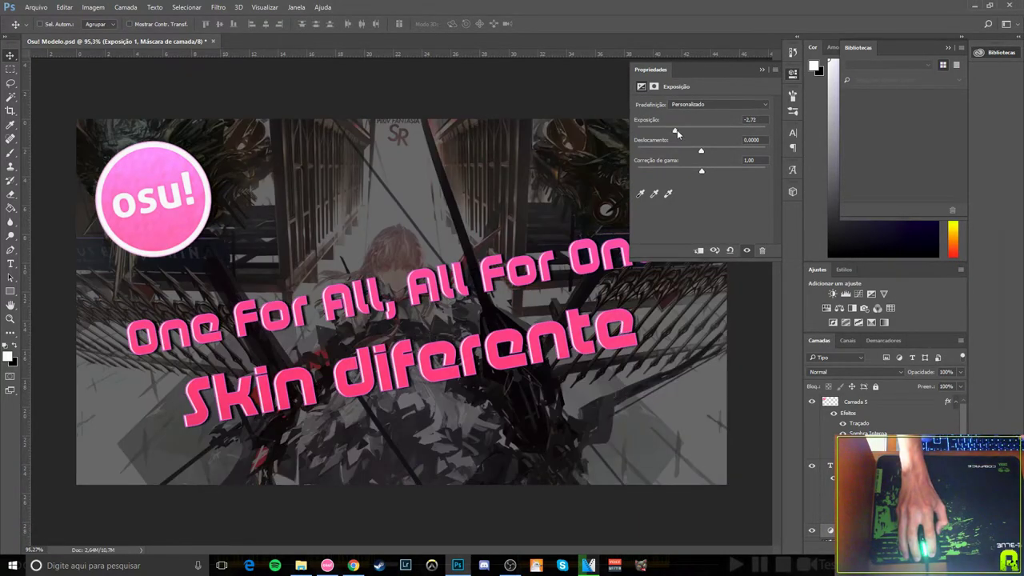
pyautogui.click(760, 71)
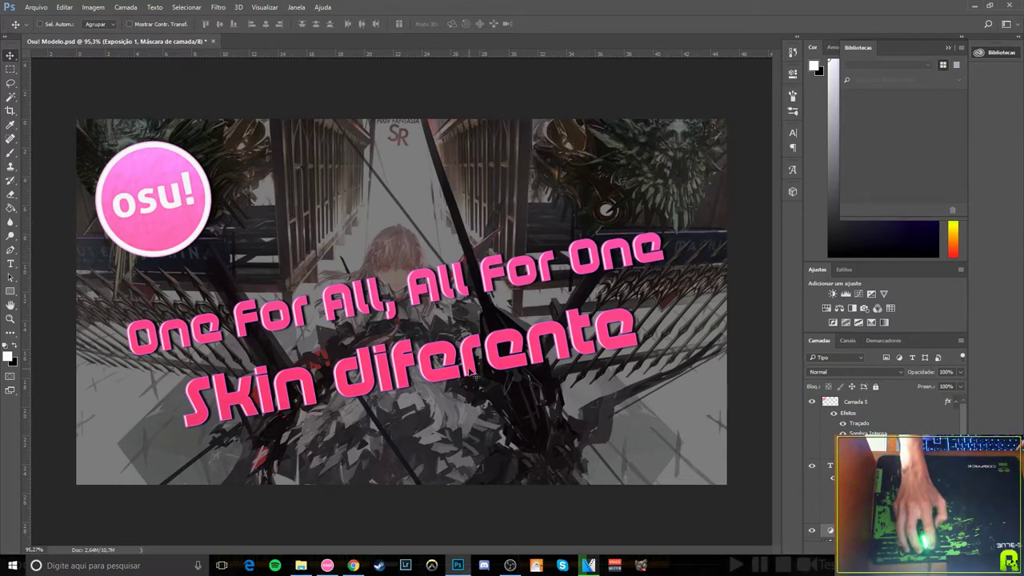
pyautogui.click(491, 312)
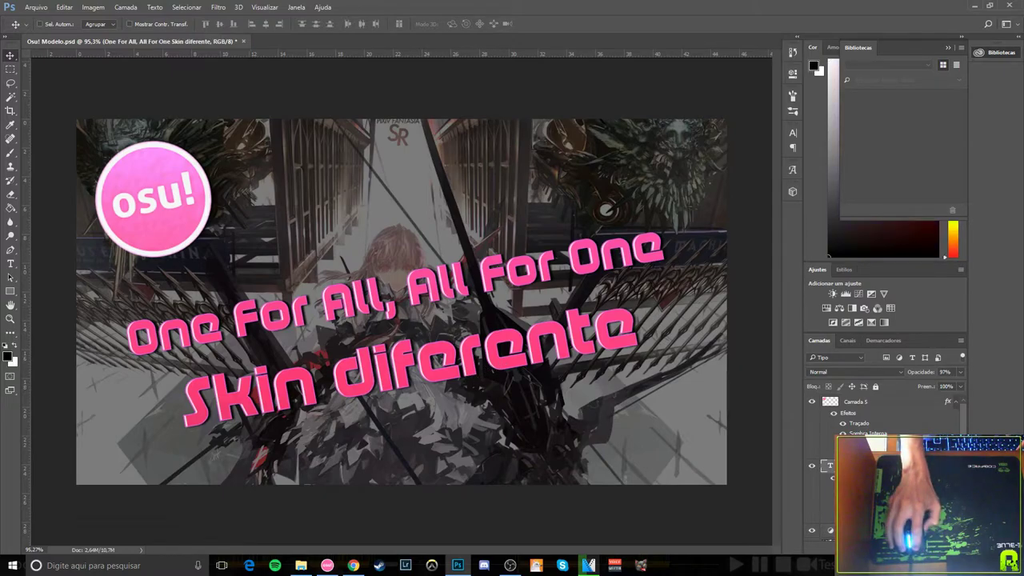
# - Insert a '+' before 'Skin' in the banner's second text line
pyautogui.doubleClick(827, 468)
pyautogui.click(191, 406)
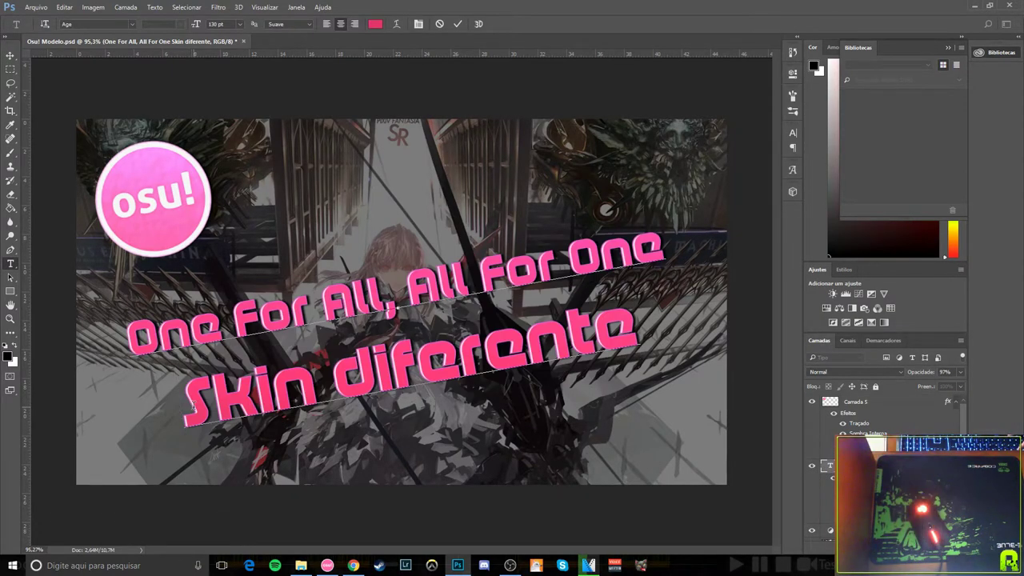
pyautogui.write('+')
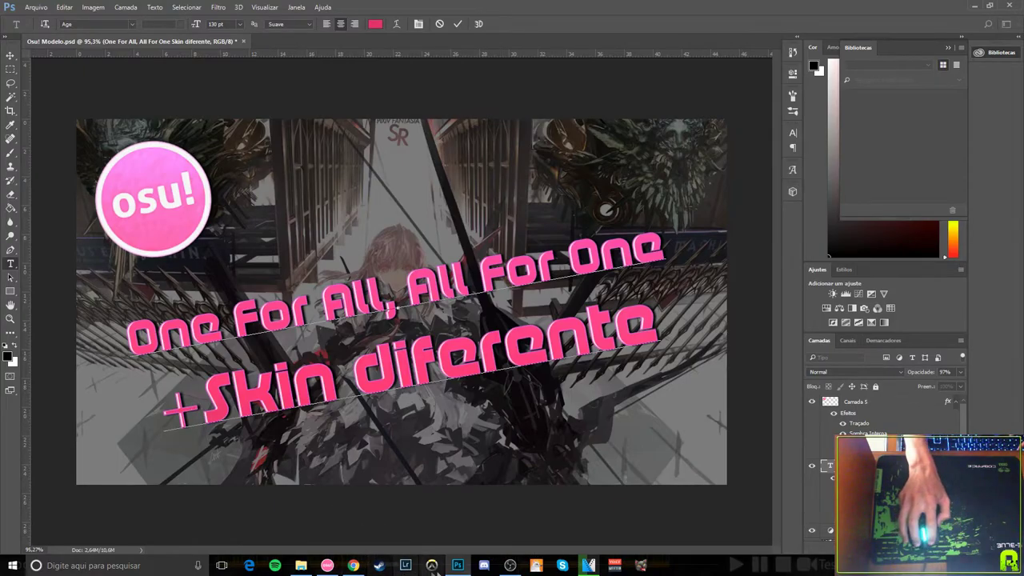
# - Check the screen recorder and video render progress, then return to Photoshop
pyautogui.click(510, 566)
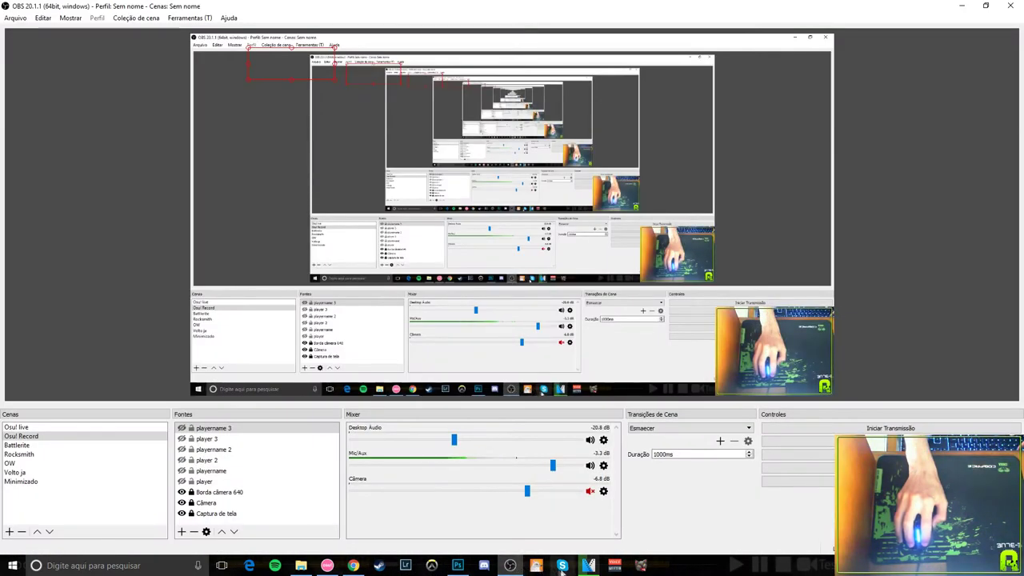
pyautogui.click(588, 566)
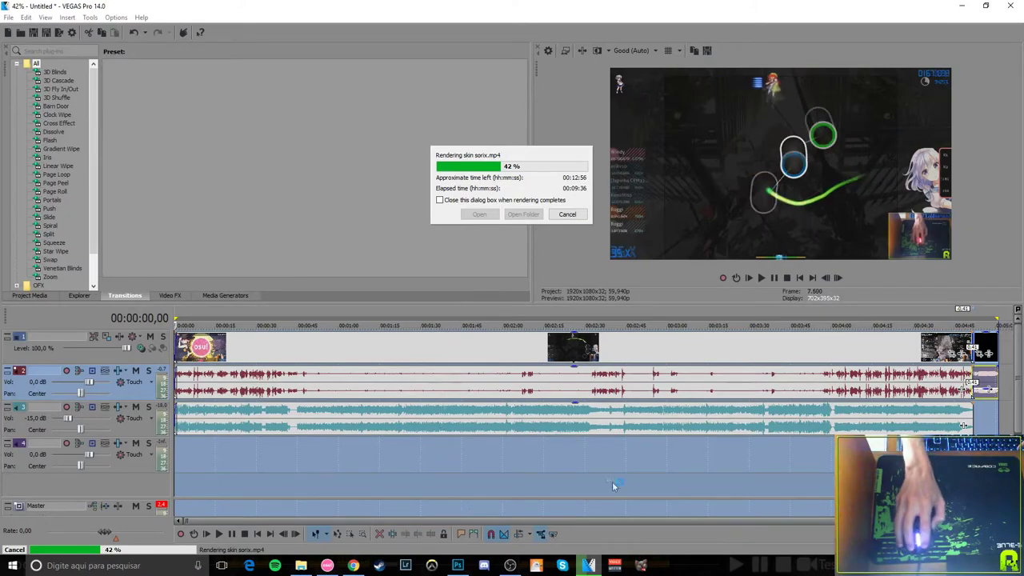
pyautogui.click(456, 566)
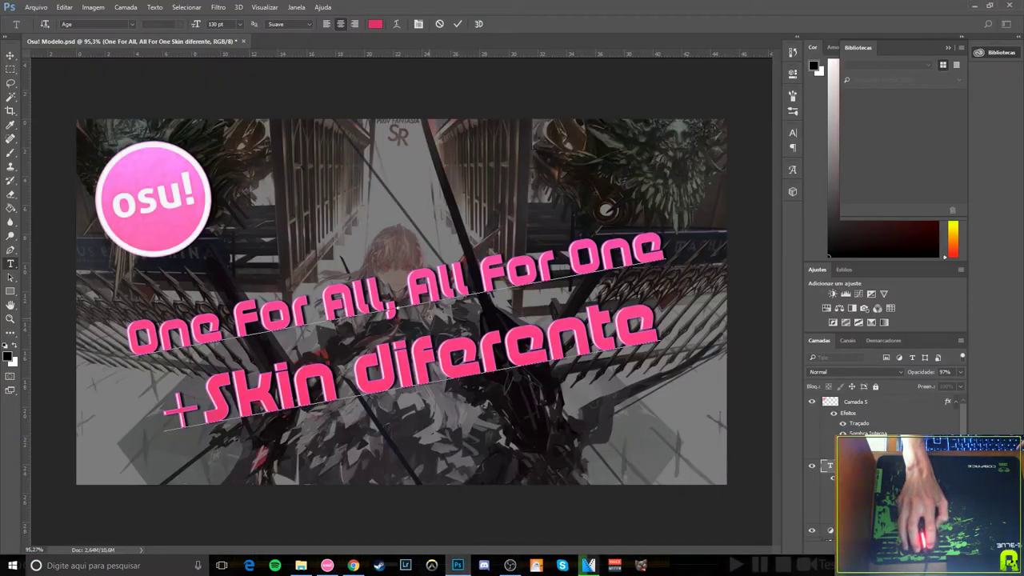
# - Dismiss the File menu and cancel the unfinished text edit
pyautogui.click(36, 7)
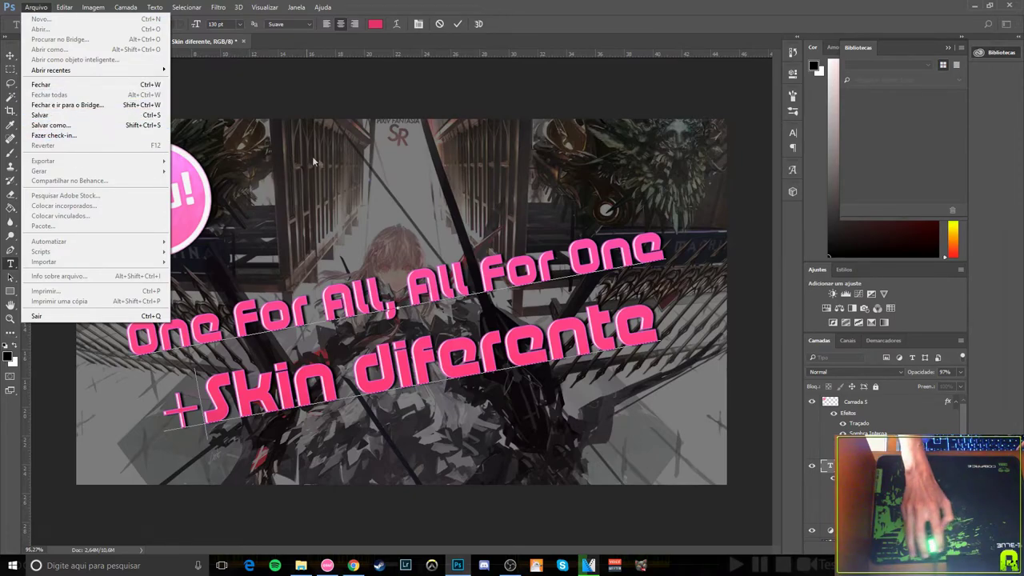
pyautogui.press('Escape')
pyautogui.press('Escape')
pyautogui.press('v')
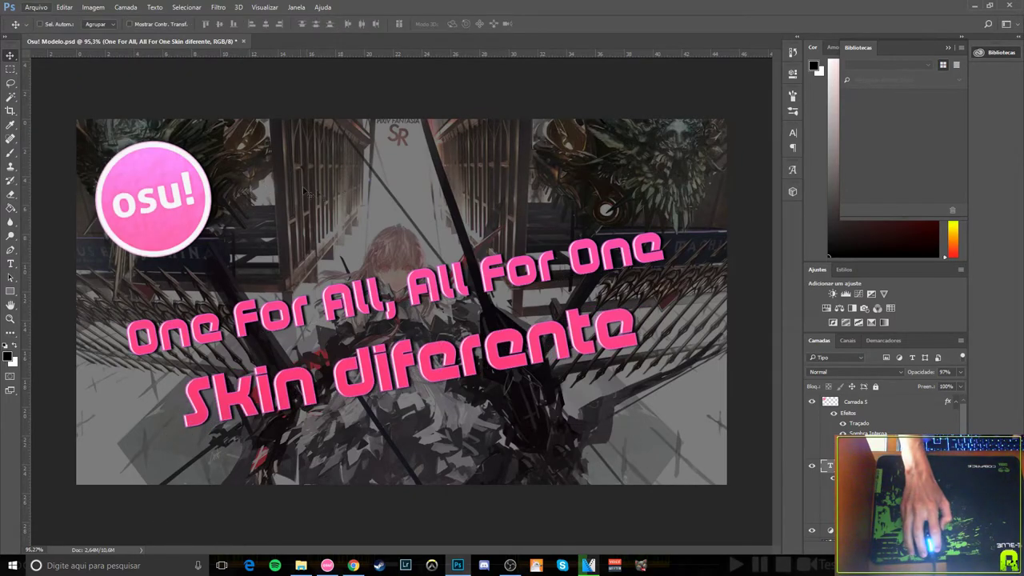
# - Re-insert '+' before 'Skin' and commit the edit with the Move tool
pyautogui.doubleClick(186, 404)
pyautogui.click(186, 404)
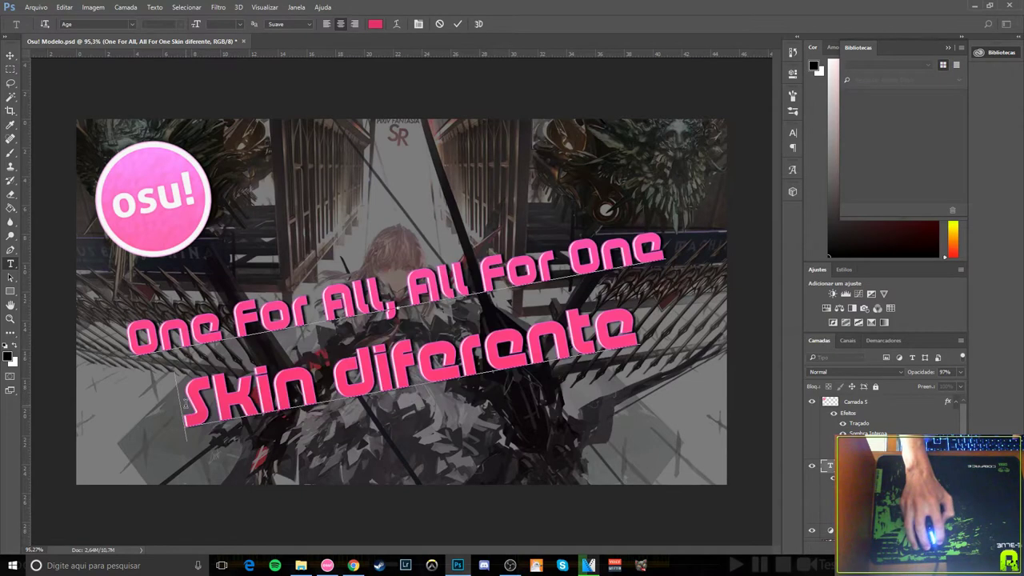
pyautogui.write('+')
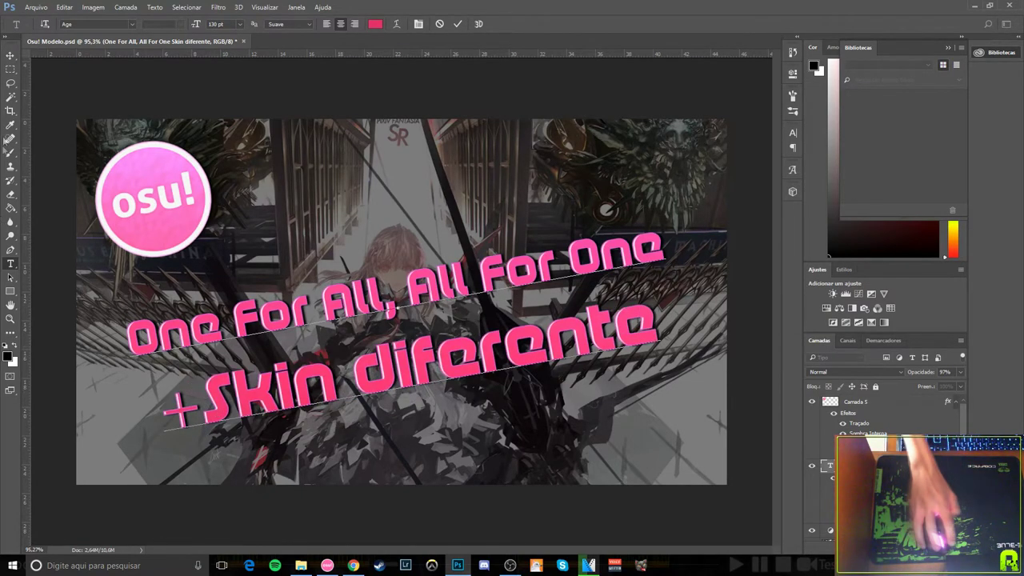
pyautogui.click(11, 55)
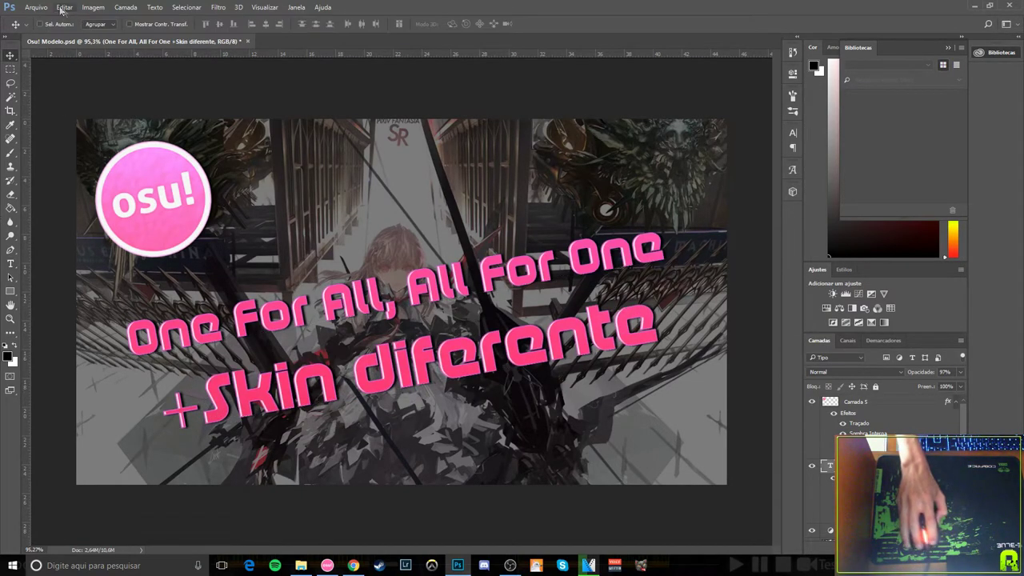
# - Export the banner via Exportar como, saving it as 'skin sorix' in the Osu! folder
pyautogui.click(36, 7)
pyautogui.moveTo(43, 160)
pyautogui.click(242, 164)
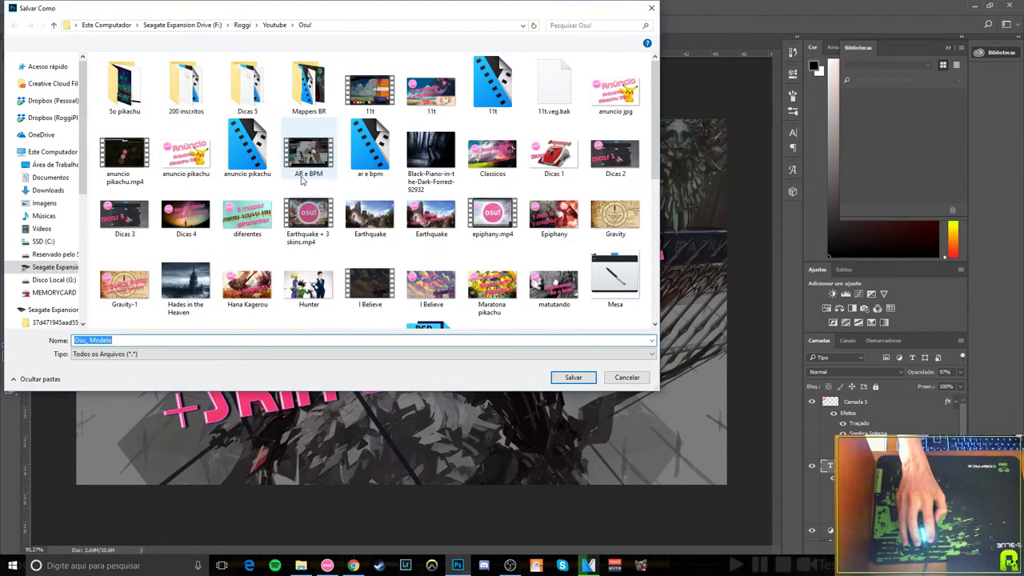
pyautogui.scroll(-3, 432, 200)
pyautogui.scroll(-4, 446, 210)
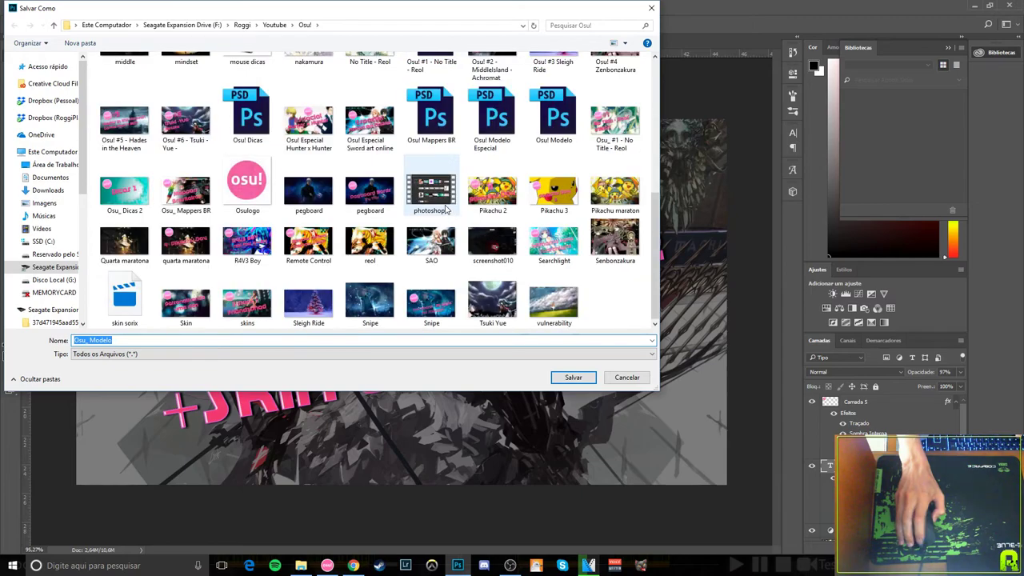
pyautogui.scroll(-3, 432, 200)
pyautogui.scroll(3, 432, 200)
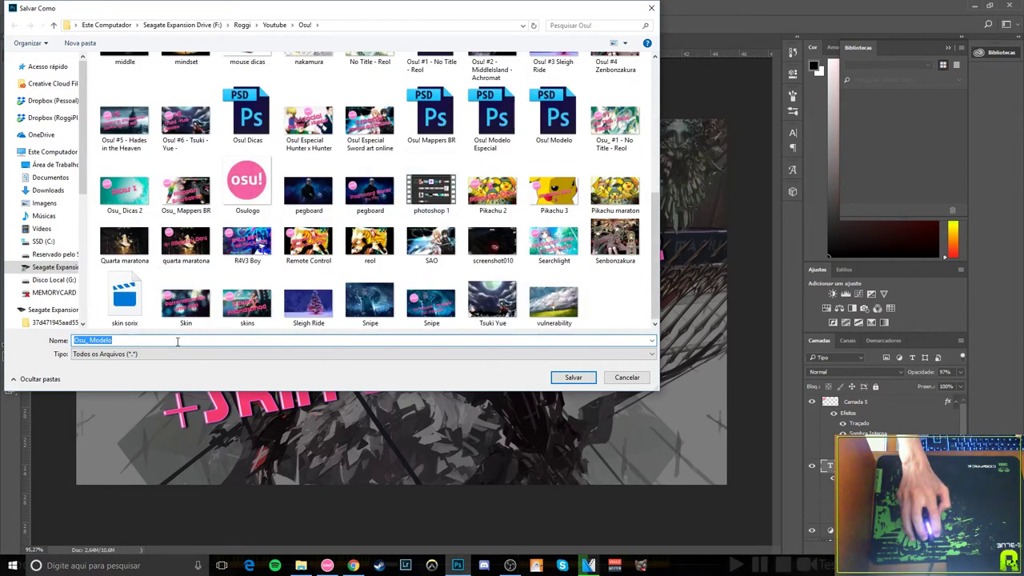
pyautogui.write('skin ')
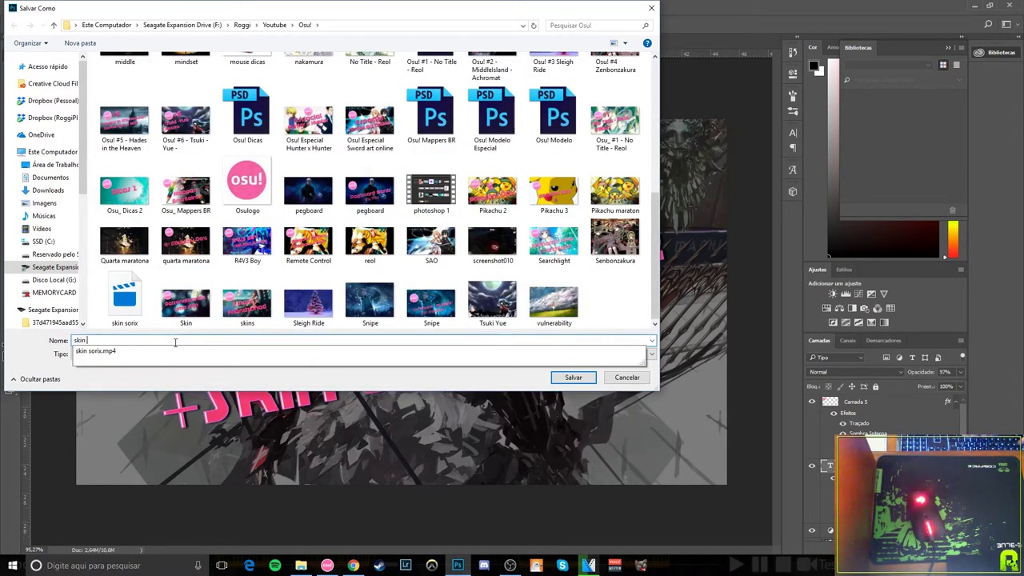
pyautogui.write('sorix')
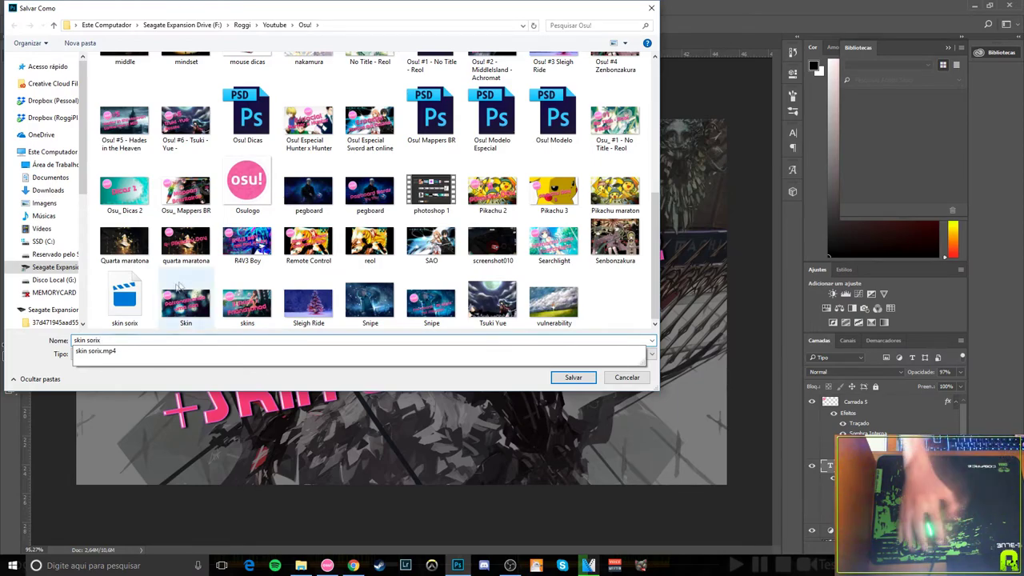
pyautogui.press('Return')
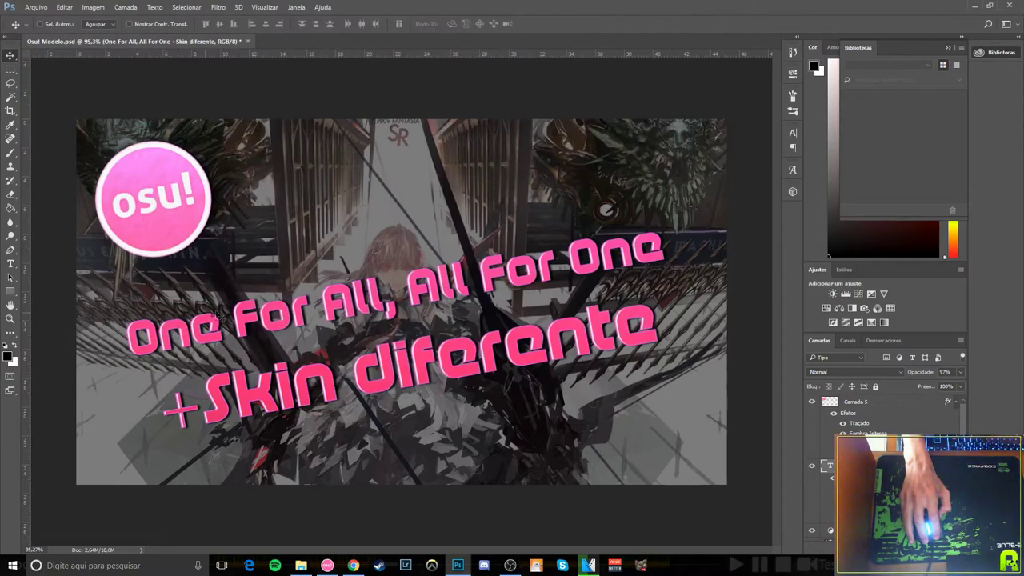